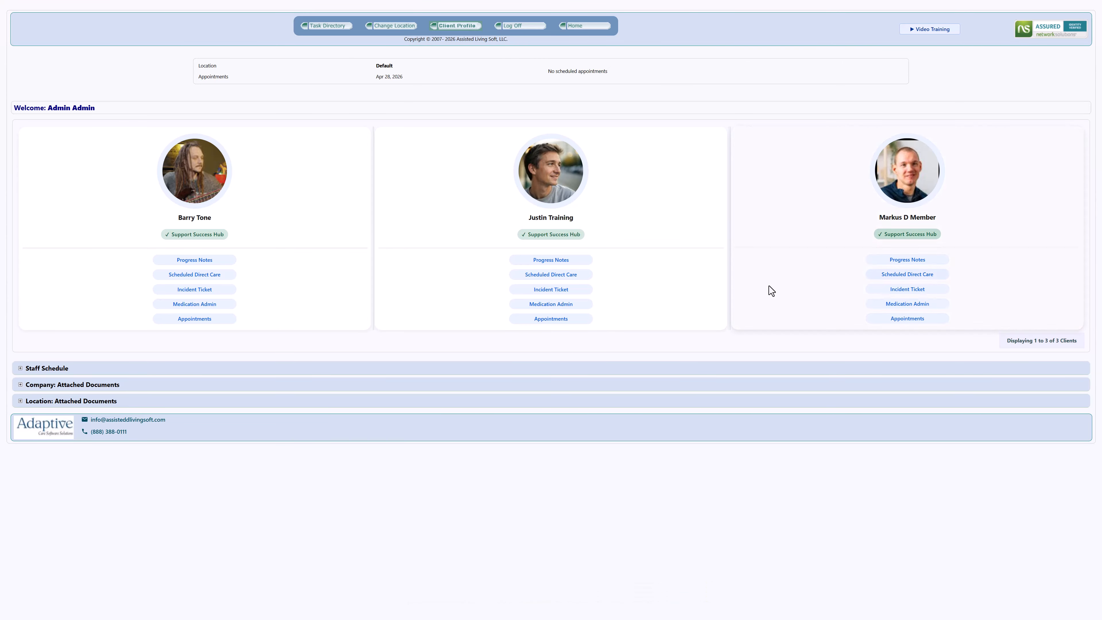
Open the scheduled Any Counted Medication for editing in the first client's Medication, Services & Nurse record.
left_click(193, 187)
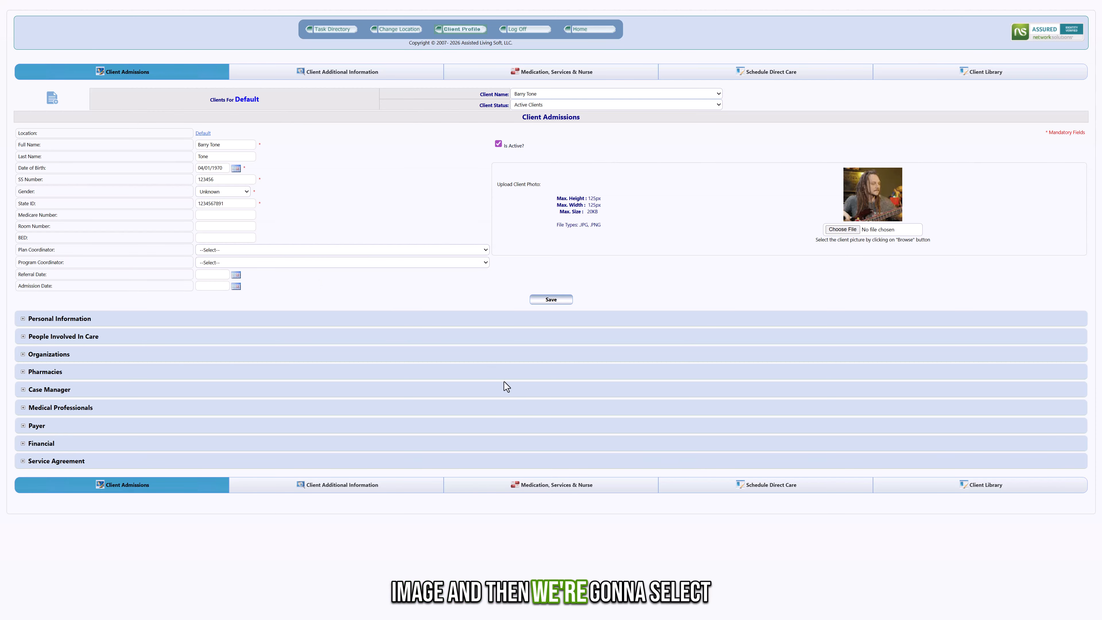
left_click(552, 494)
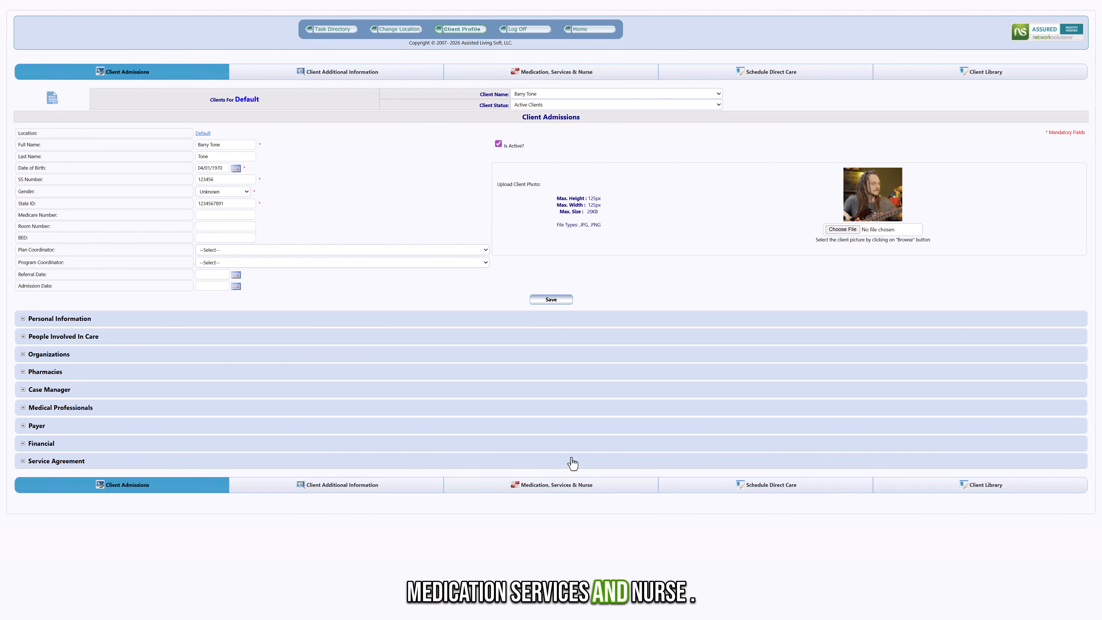
scroll(656, 333, "down", 5)
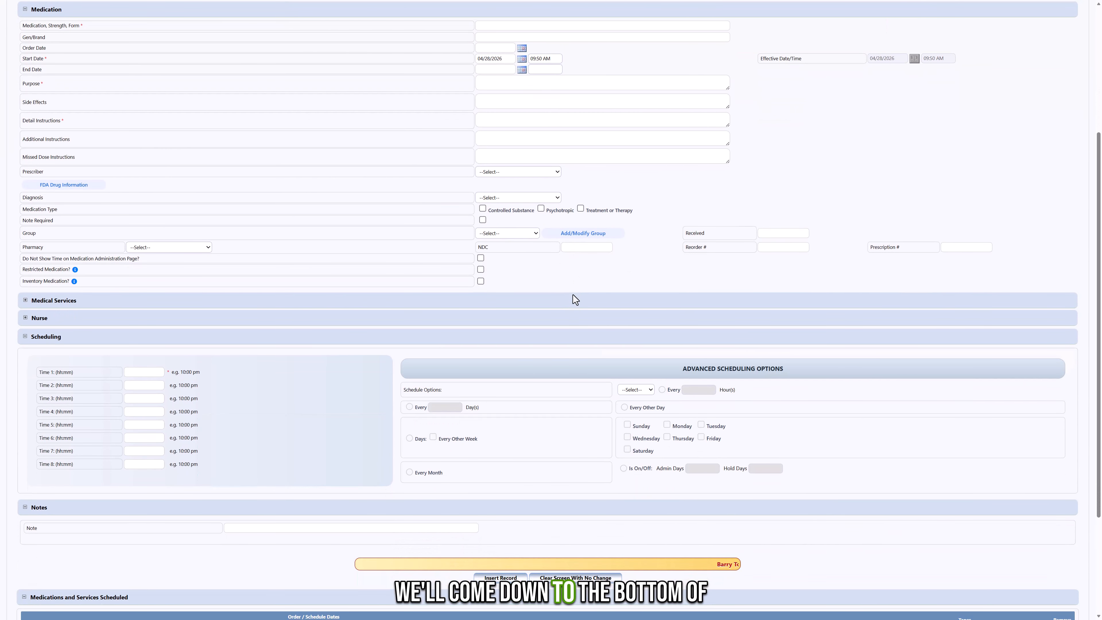
scroll(524, 264, "down", 1)
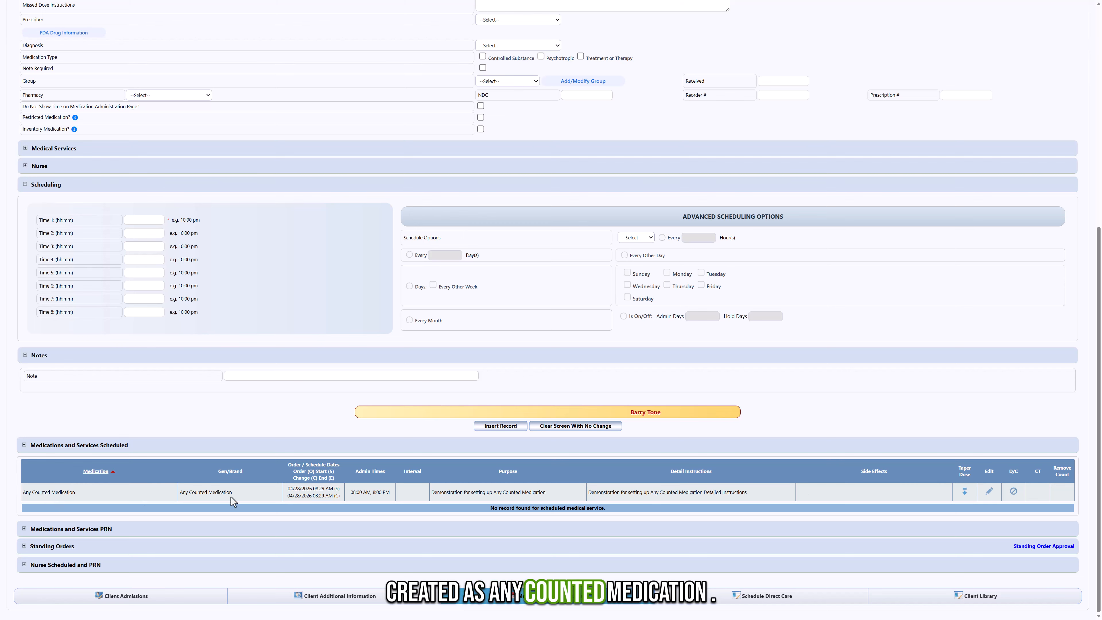
left_click(989, 492)
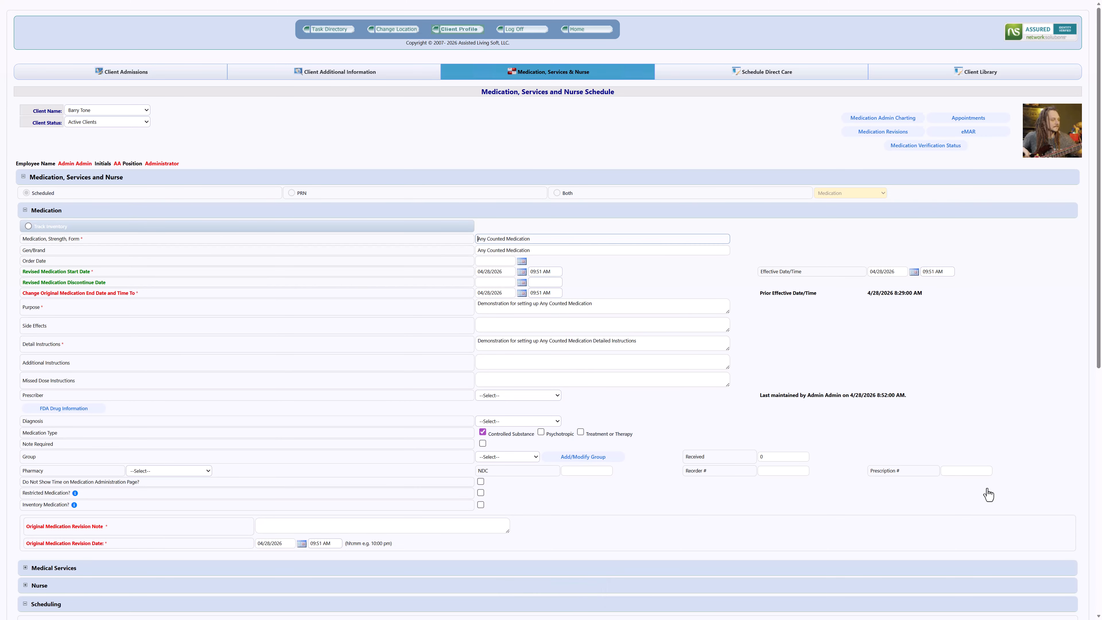
Enable Track Inventory for Any Counted Medication.
scroll(356, 277, "down", 2)
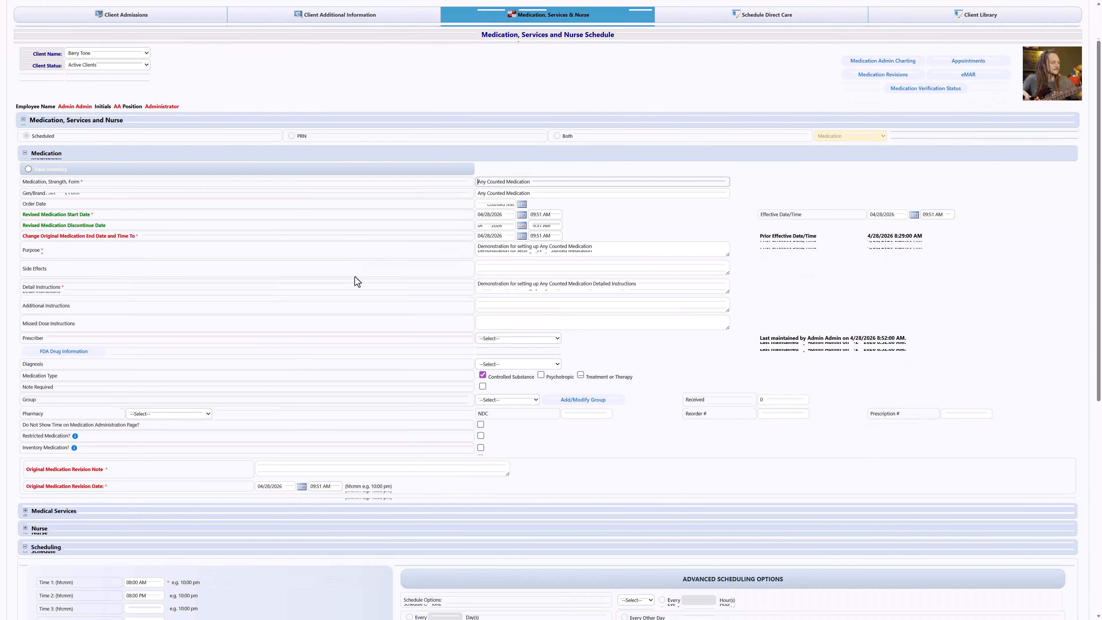
scroll(355, 277, "down", 1)
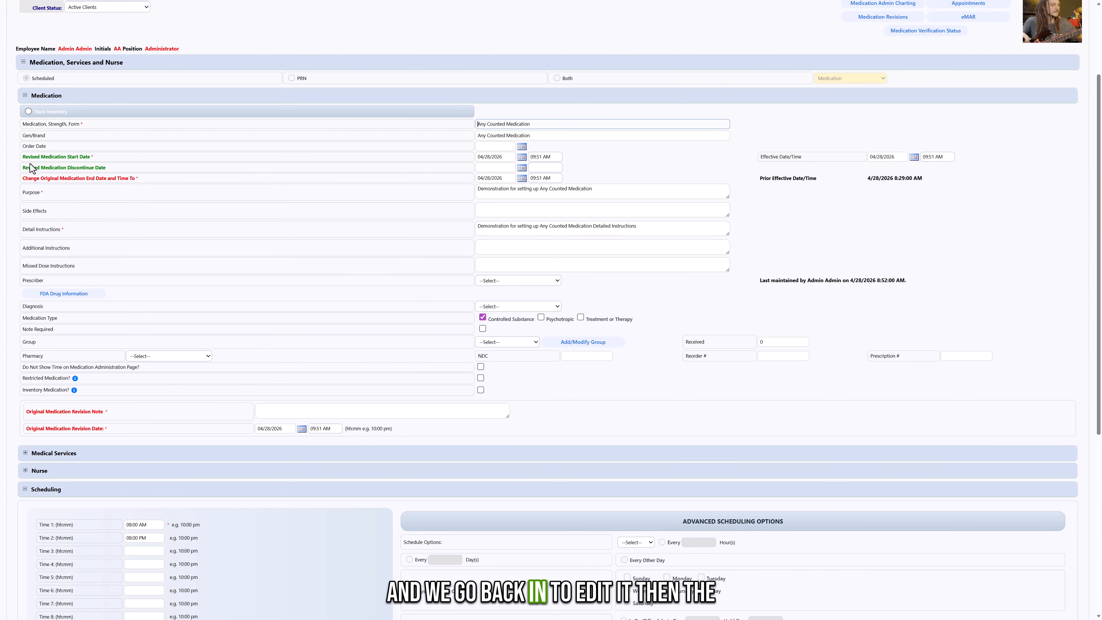
left_click(28, 111)
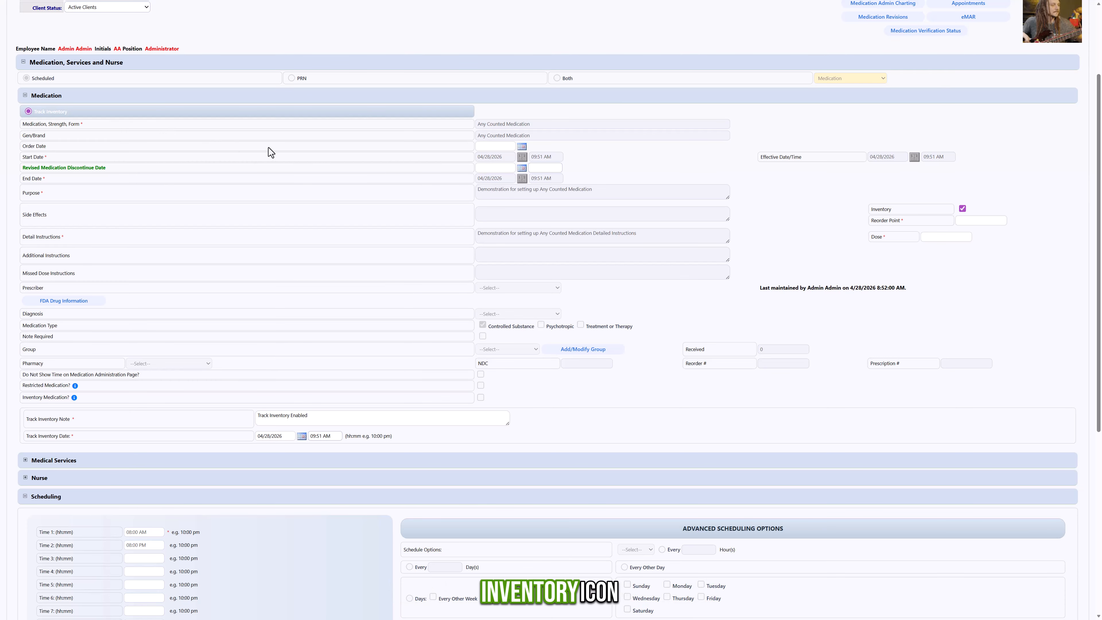
Set the medication's inventory reorder point to 10 and its dose to 1.
left_click_drag(846, 183, 960, 252)
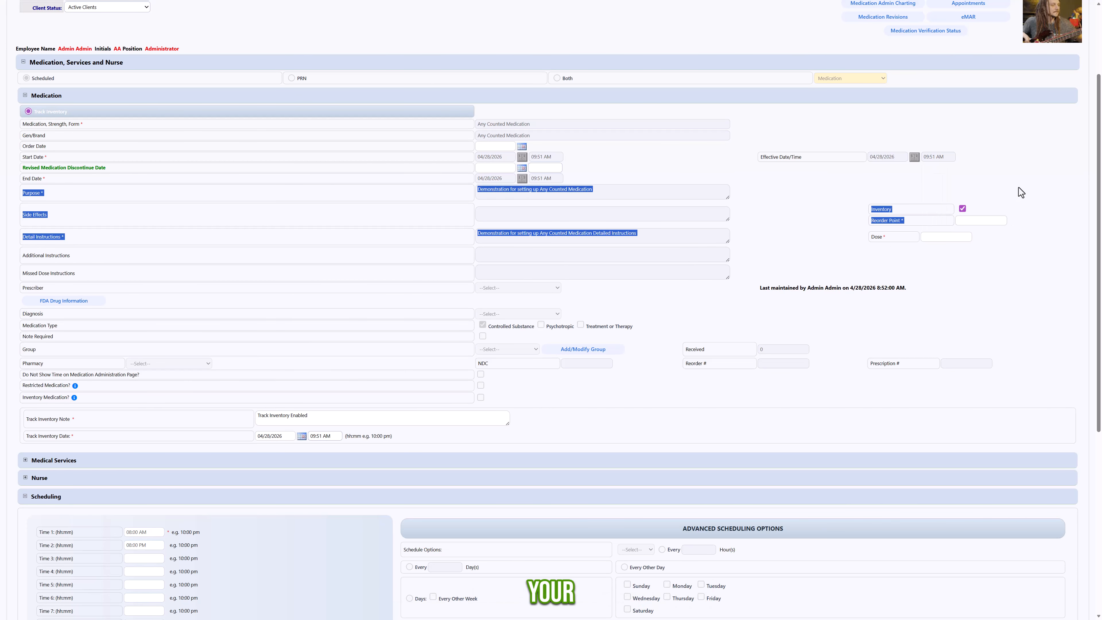
left_click(844, 175)
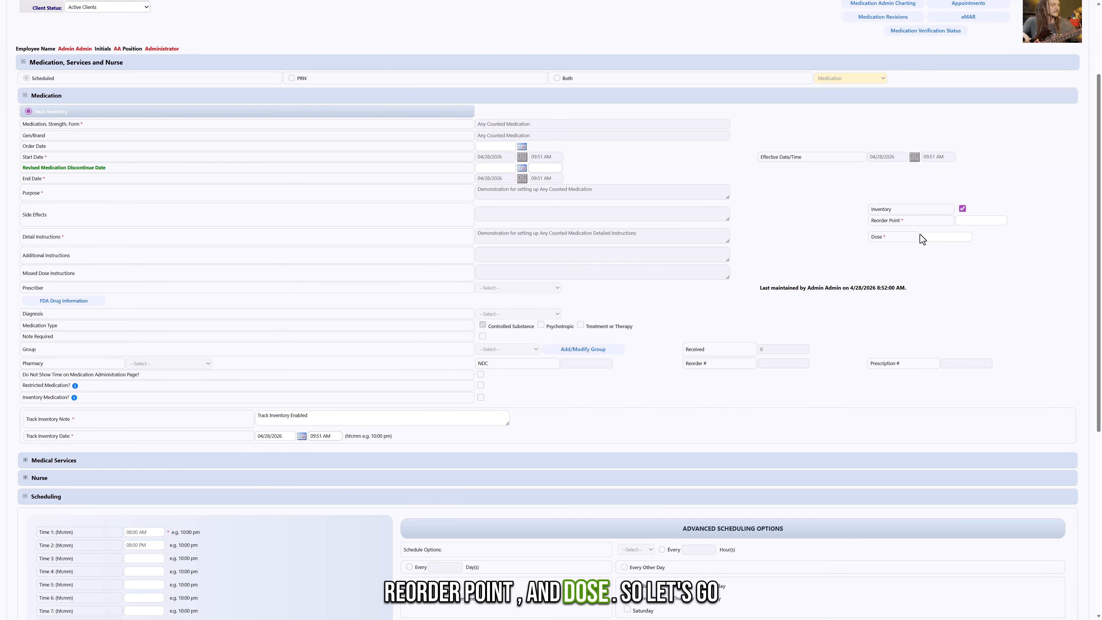
left_click(974, 223)
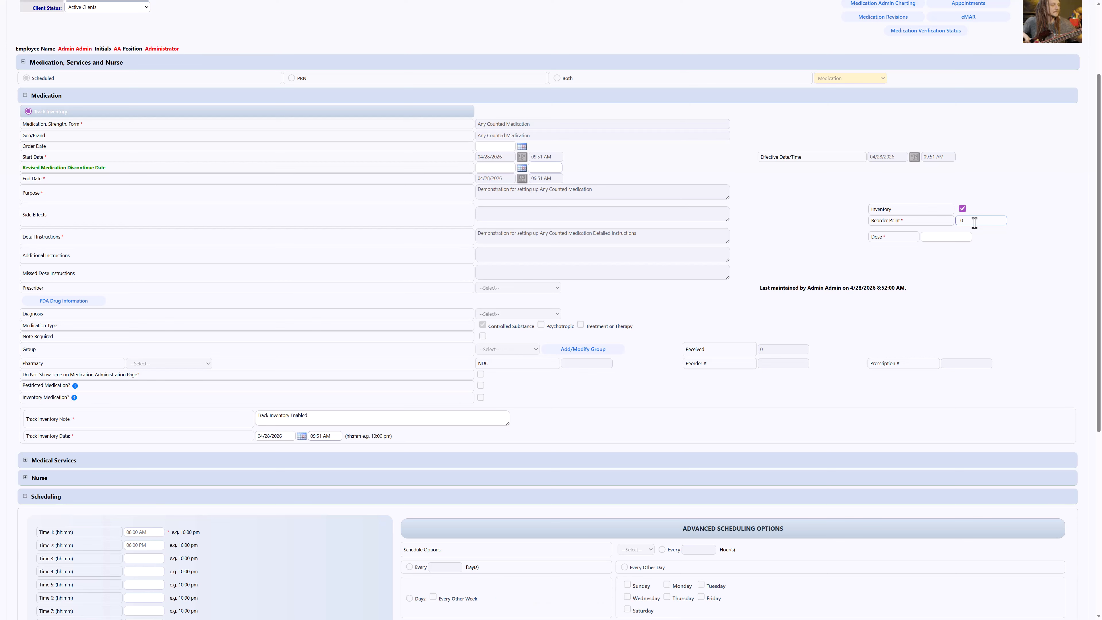
type("10")
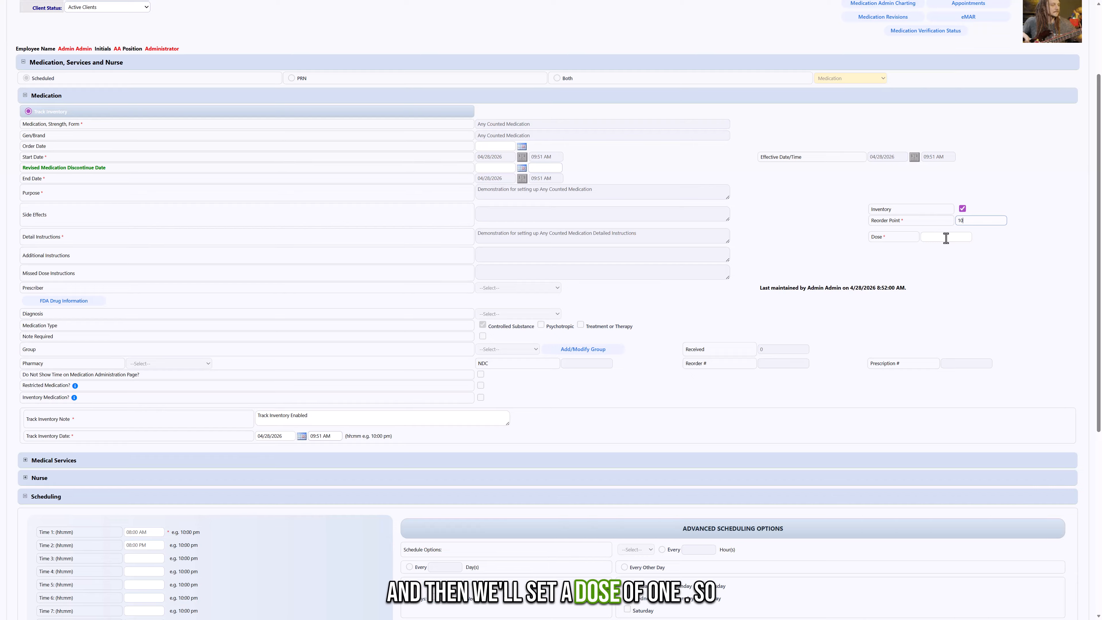
left_click(946, 237)
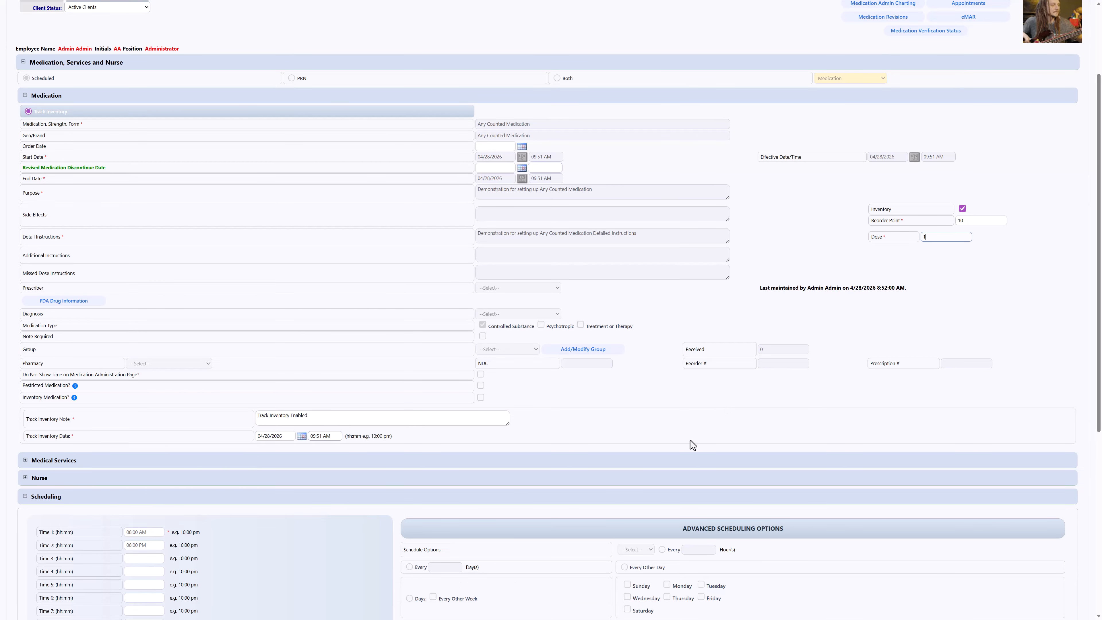
Check the prefilled Track Inventory note and add the inventory tracking to the medication record.
scroll(386, 384, "down", 4)
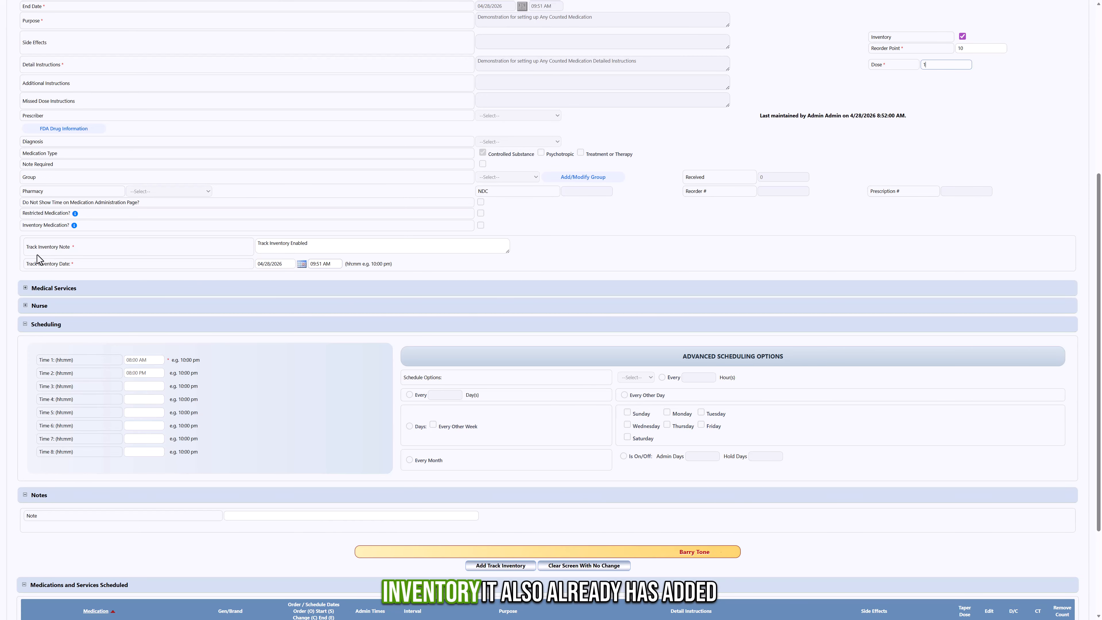
left_click_drag(71, 247, 28, 251)
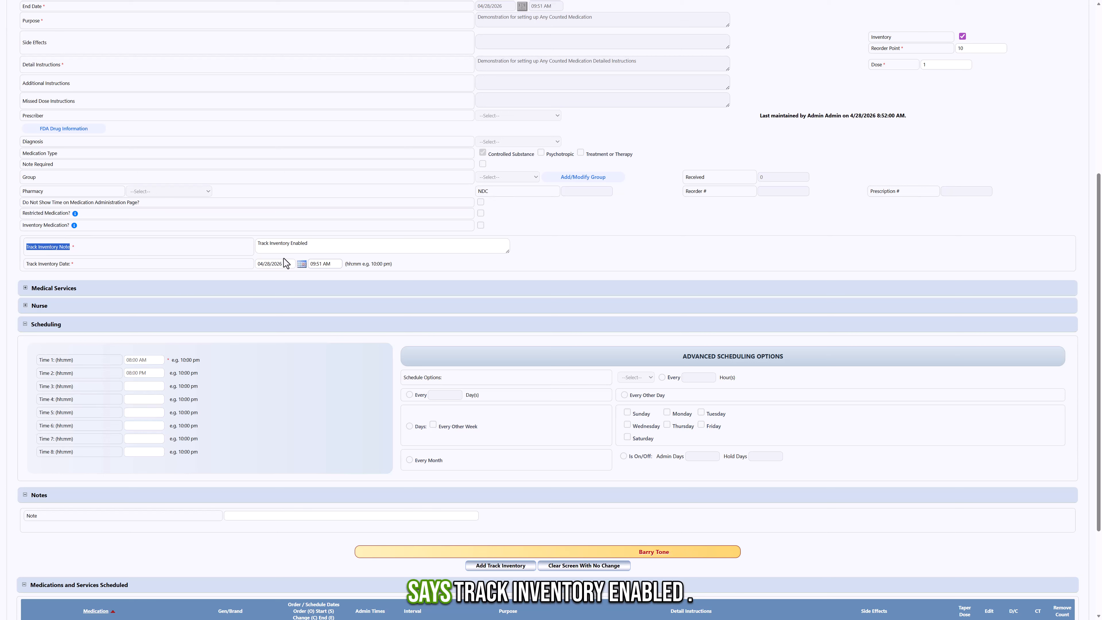
triple_click(299, 251)
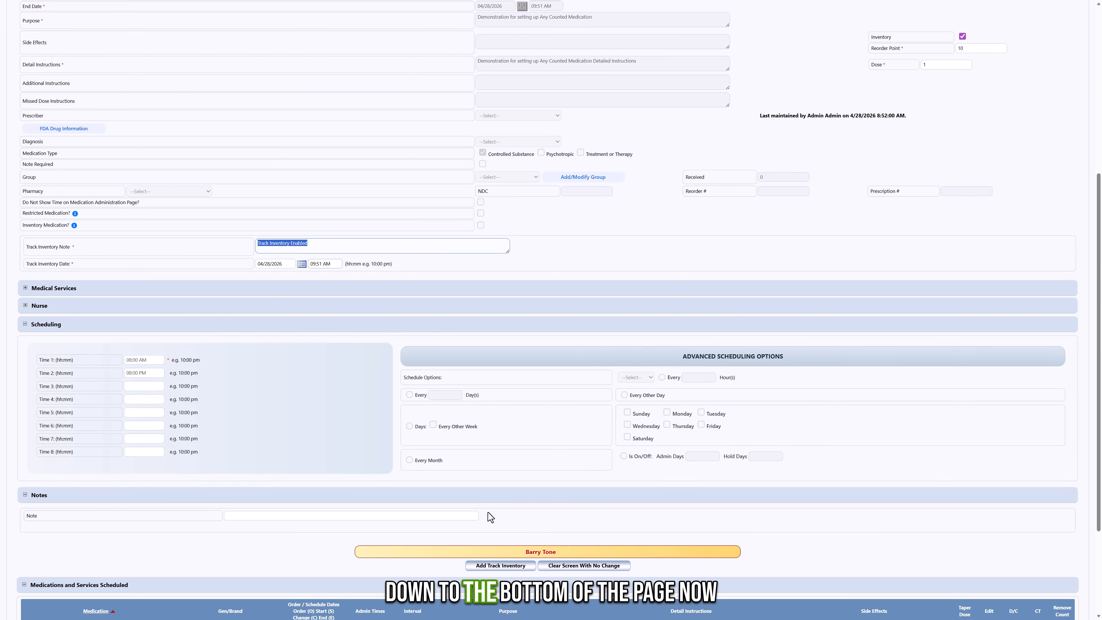
scroll(488, 512, "down", 2)
scroll(488, 513, "down", 1)
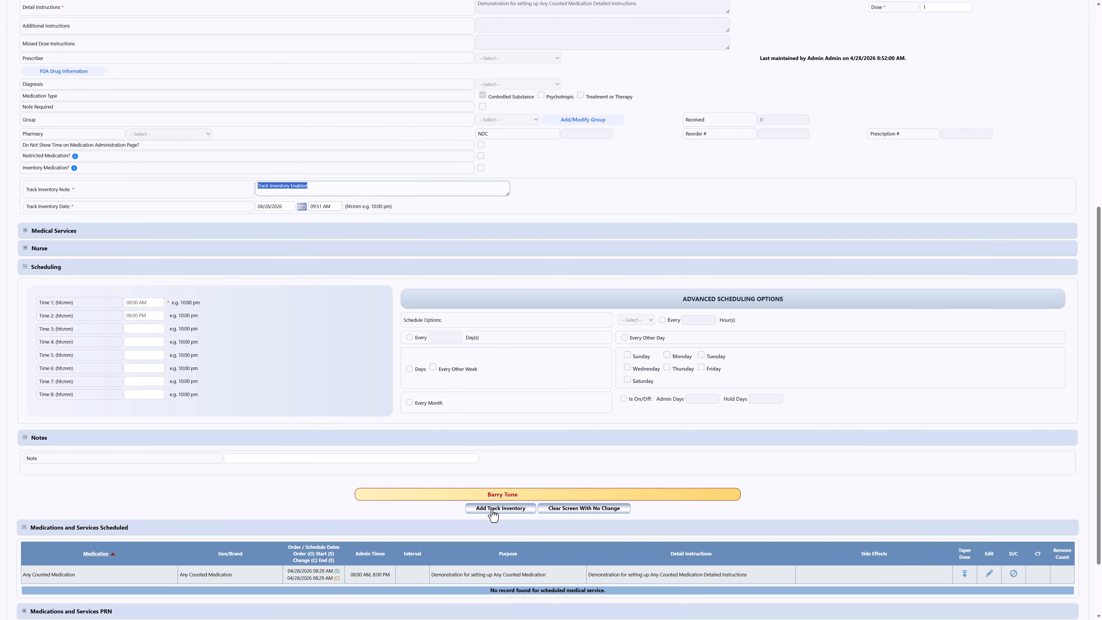
left_click(493, 511)
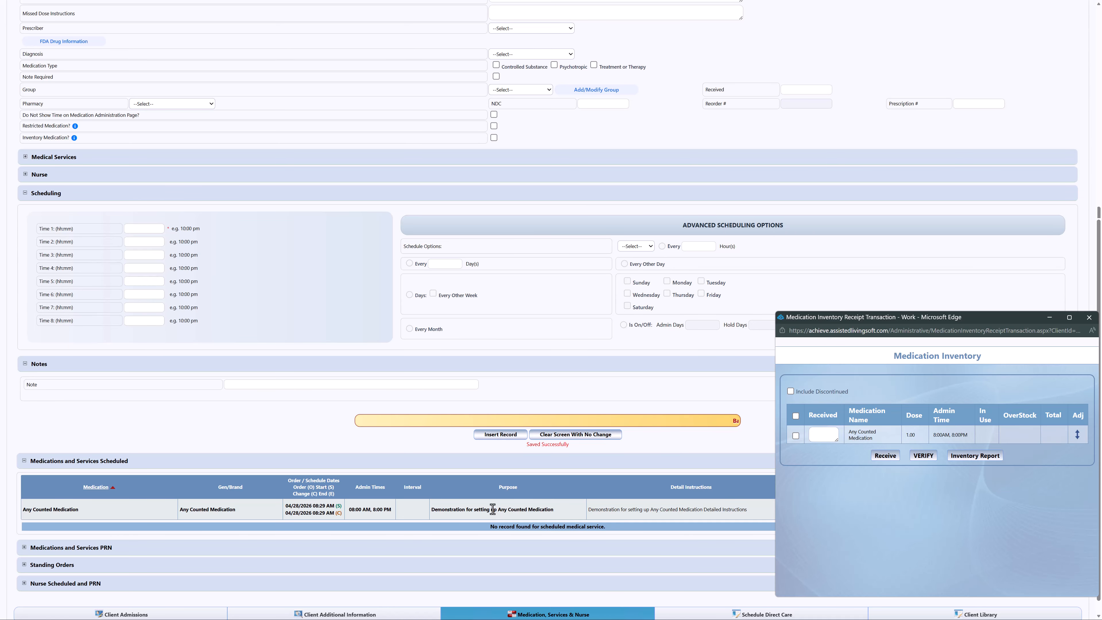
Receive a quantity of 100 for Any Counted Medication in the Medication Inventory window.
left_click_drag(855, 317, 442, 140)
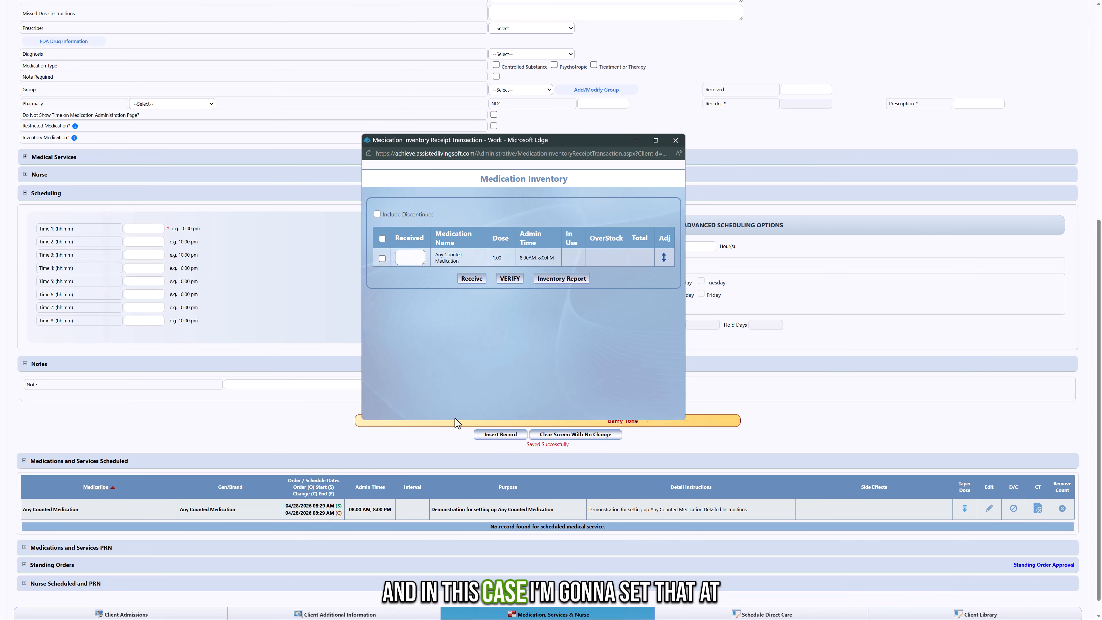
type("100")
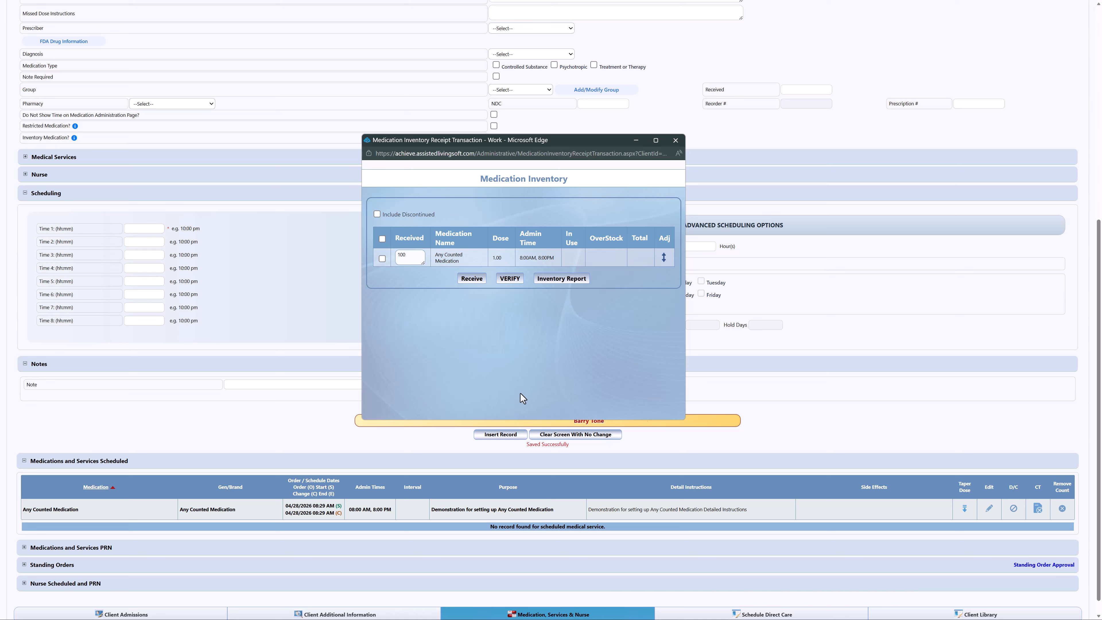
left_click(469, 280)
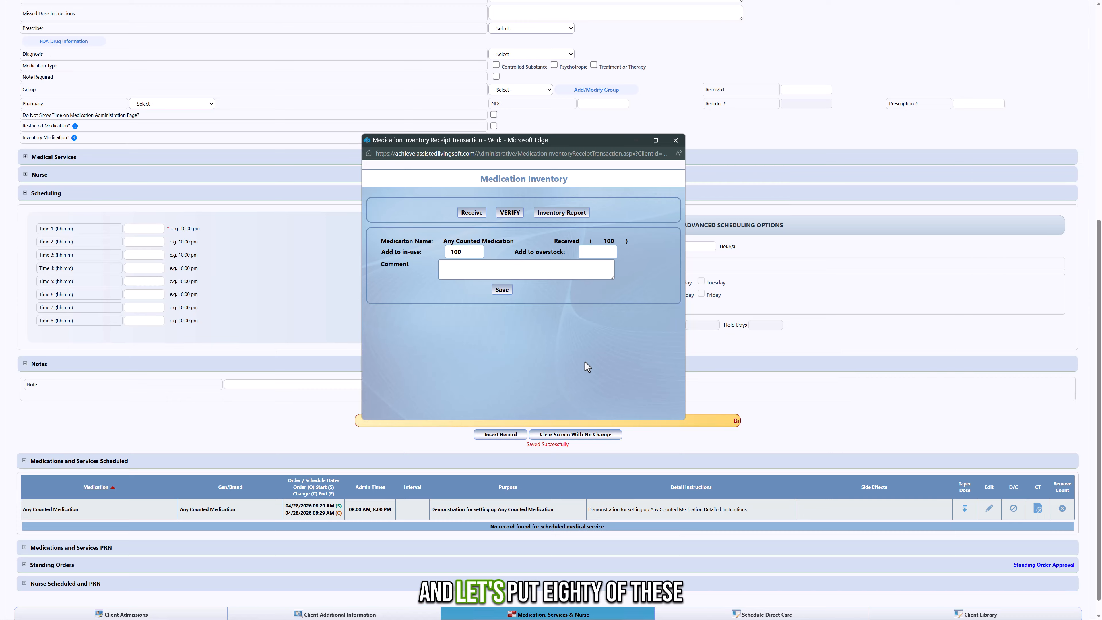
Split the received medication into 80 for overstock and 20 for in-use.
type("80")
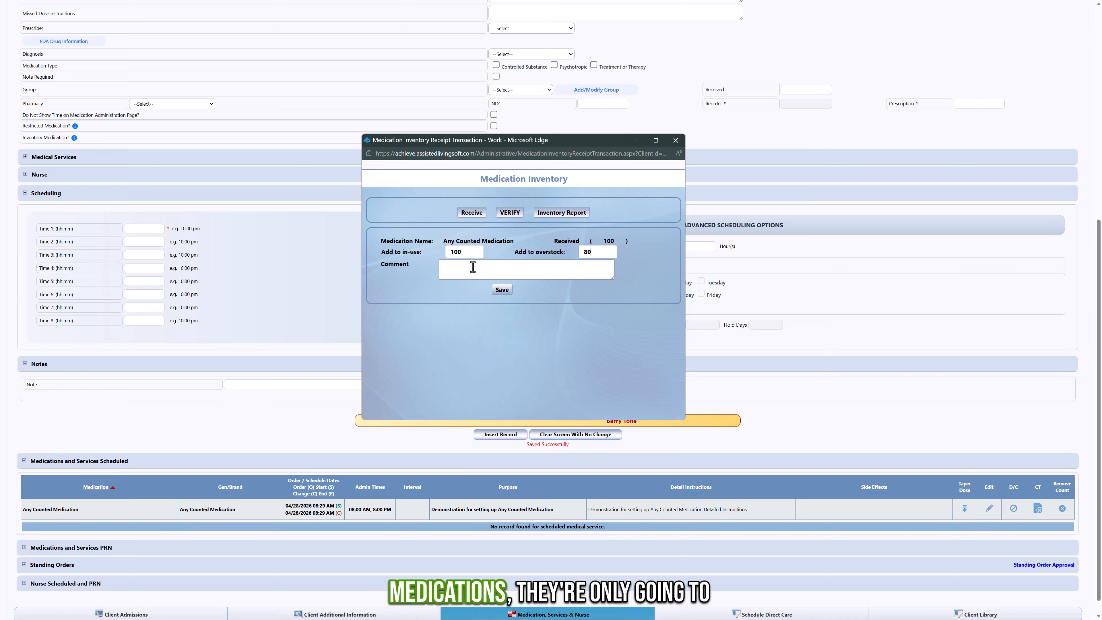
double_click(452, 255)
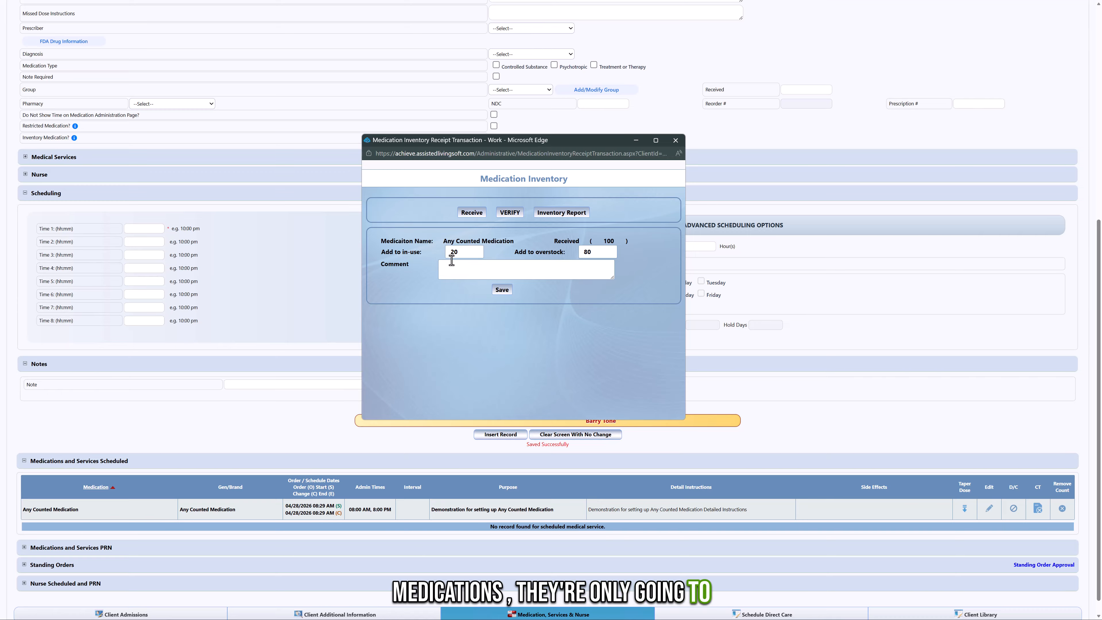
type("20")
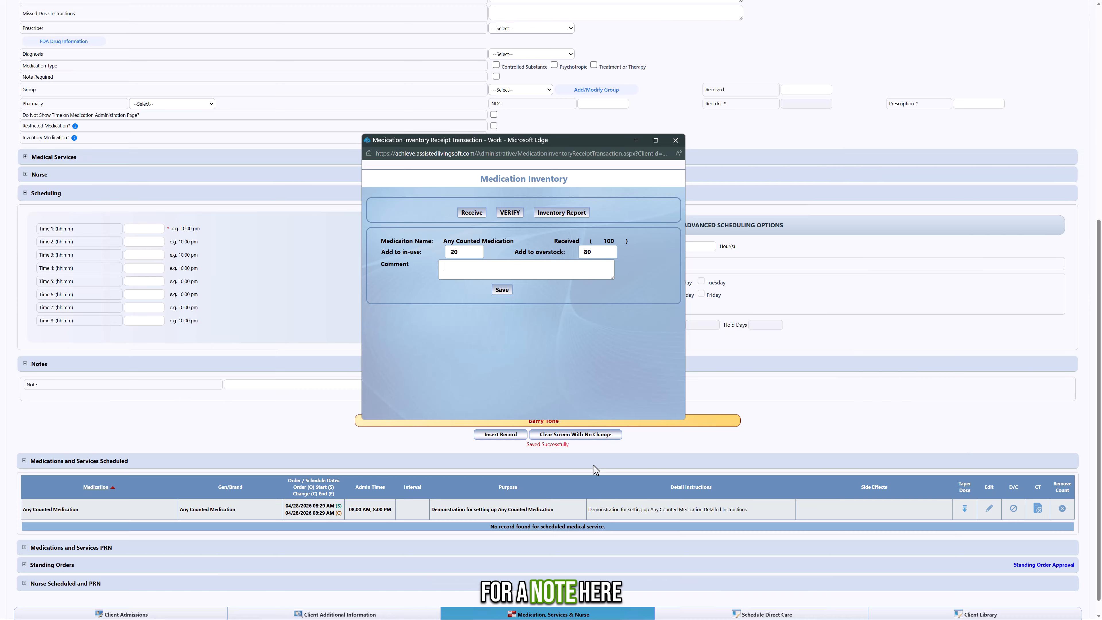
Enter the comment "New Medication Counting" with its spelling corrected, and save the inventory receipt.
type("New")
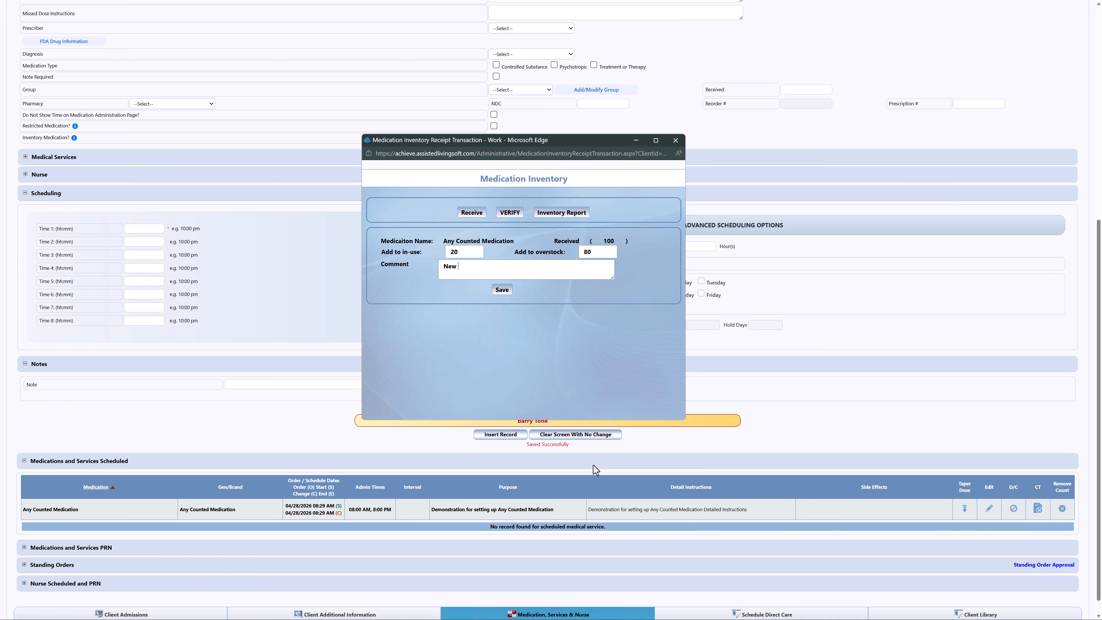
type(" Medicatio Counting")
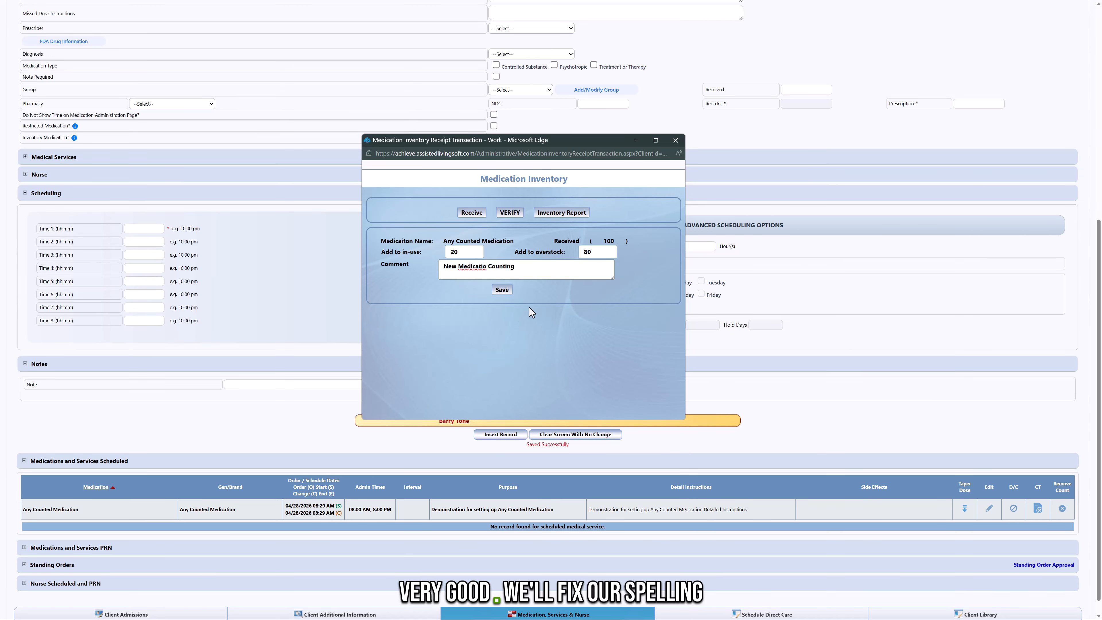
right_click(467, 266)
left_click(488, 279)
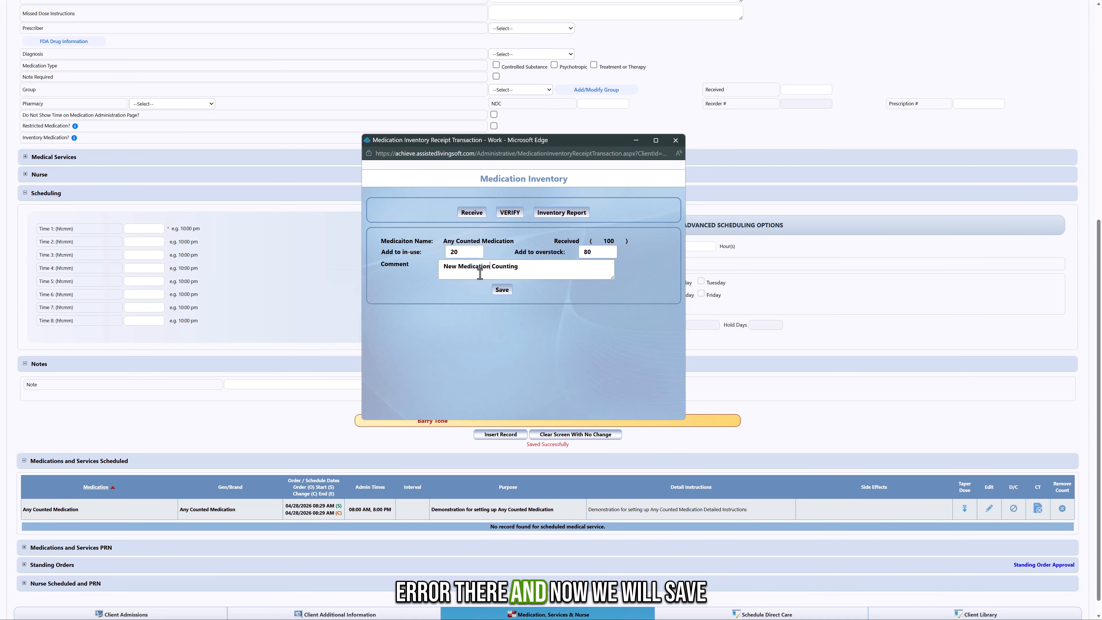
left_click(503, 290)
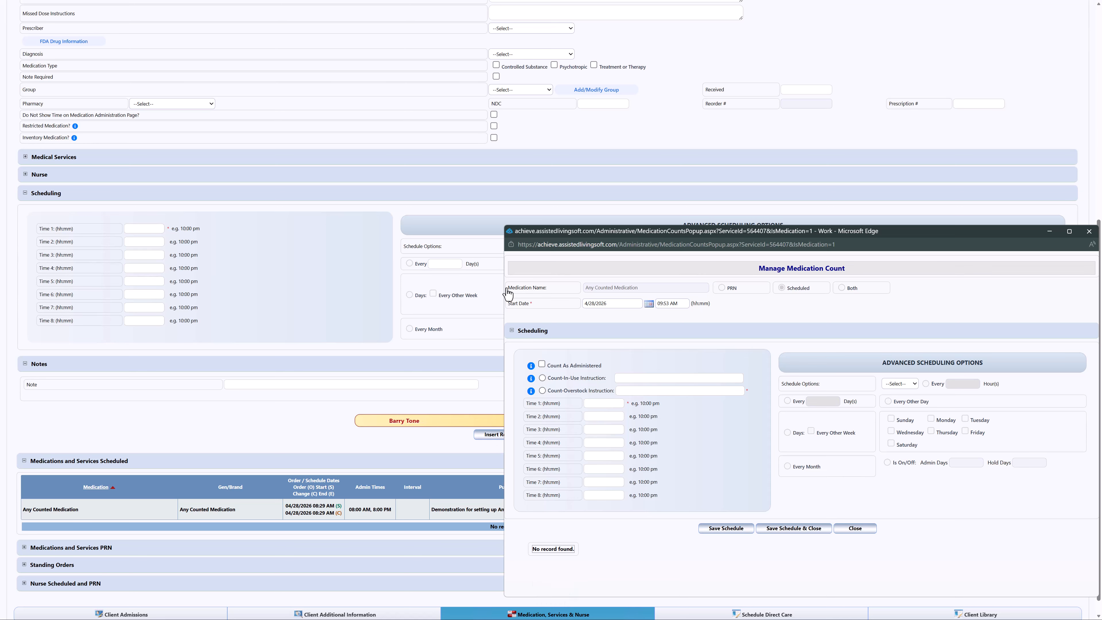
Enable Count As Administered for the medication and save that count schedule.
left_click_drag(706, 231, 455, 73)
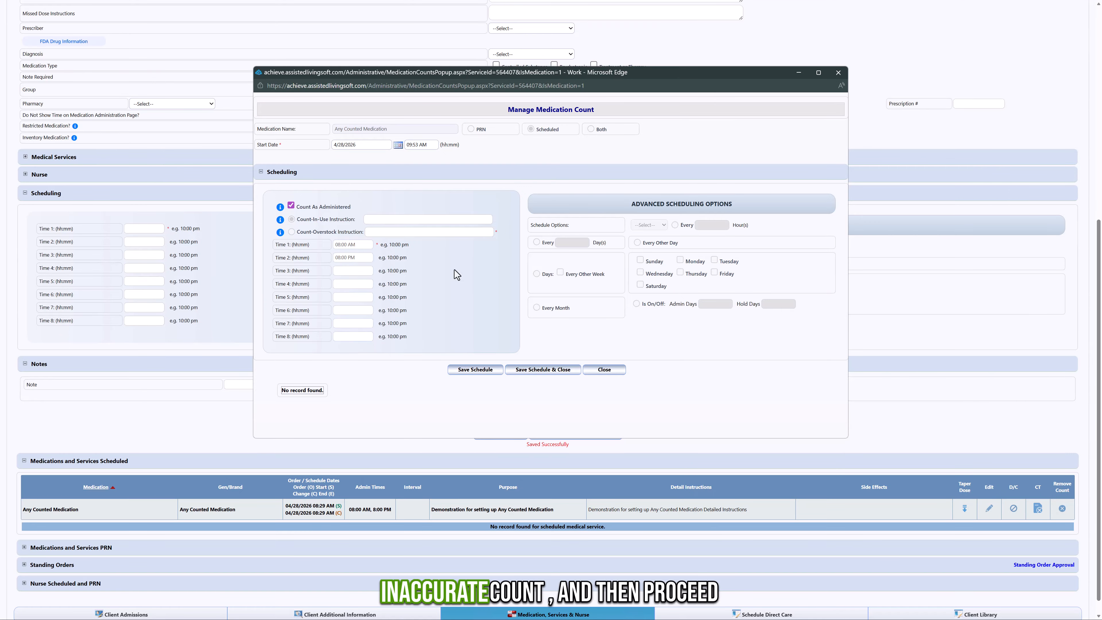
left_click(472, 371)
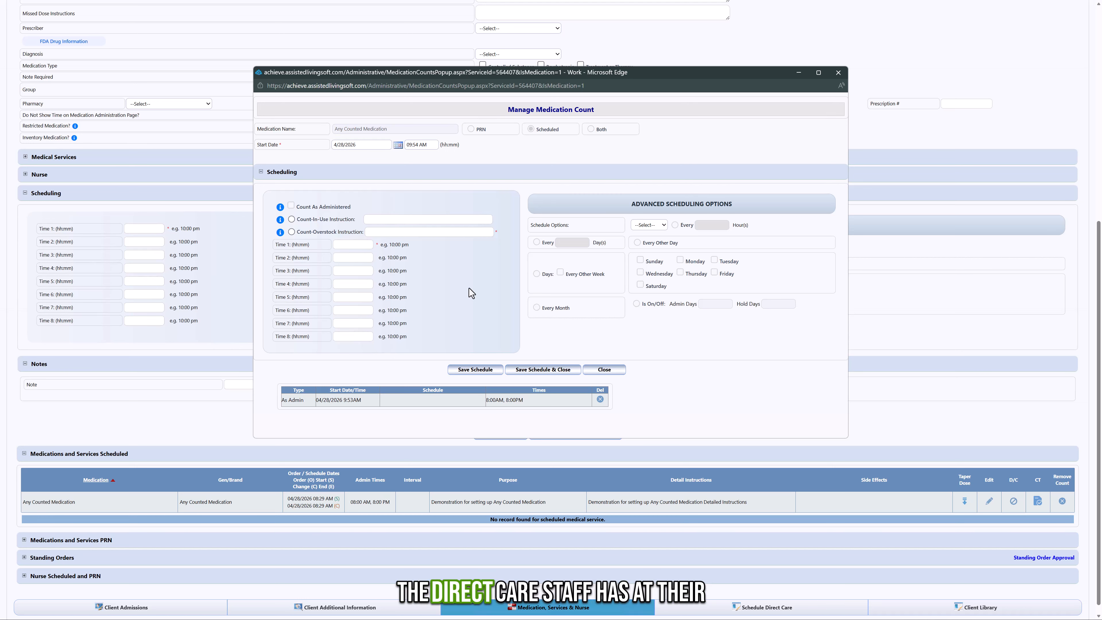
Select the in-use count for Any Counted Medication and enter the instruction "Count all locations of this medication".
left_click(292, 219)
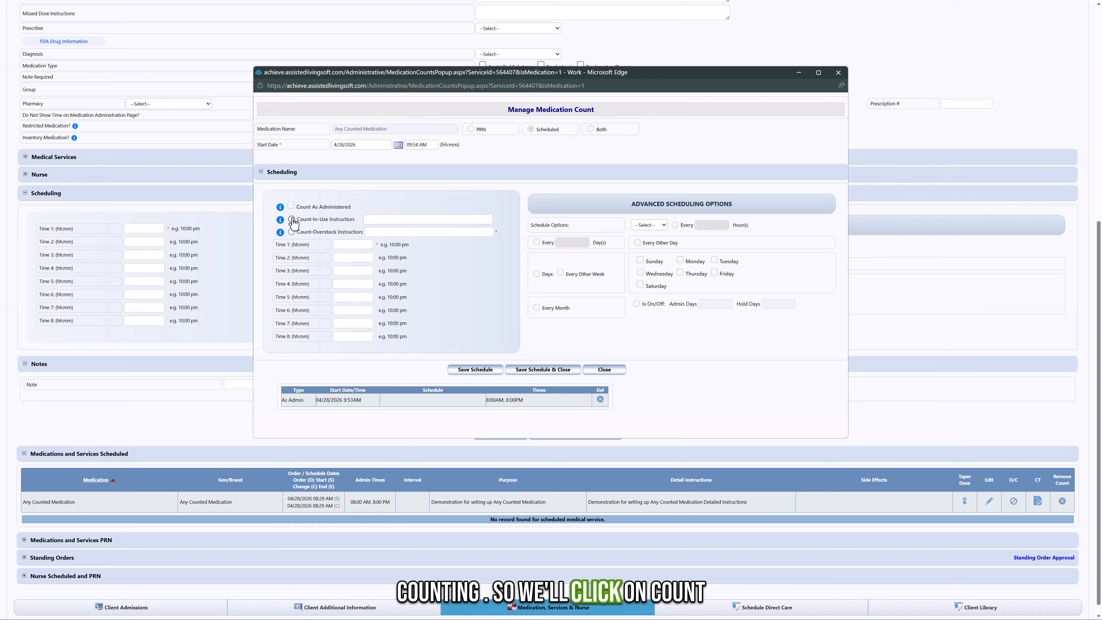
left_click(399, 220)
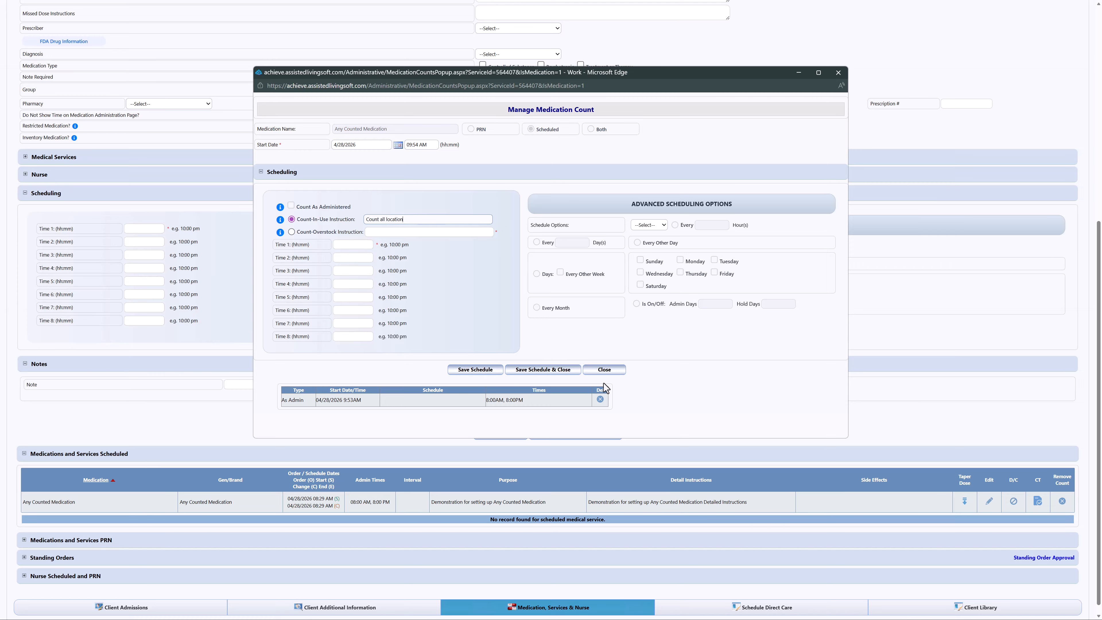
type("Count all locations o")
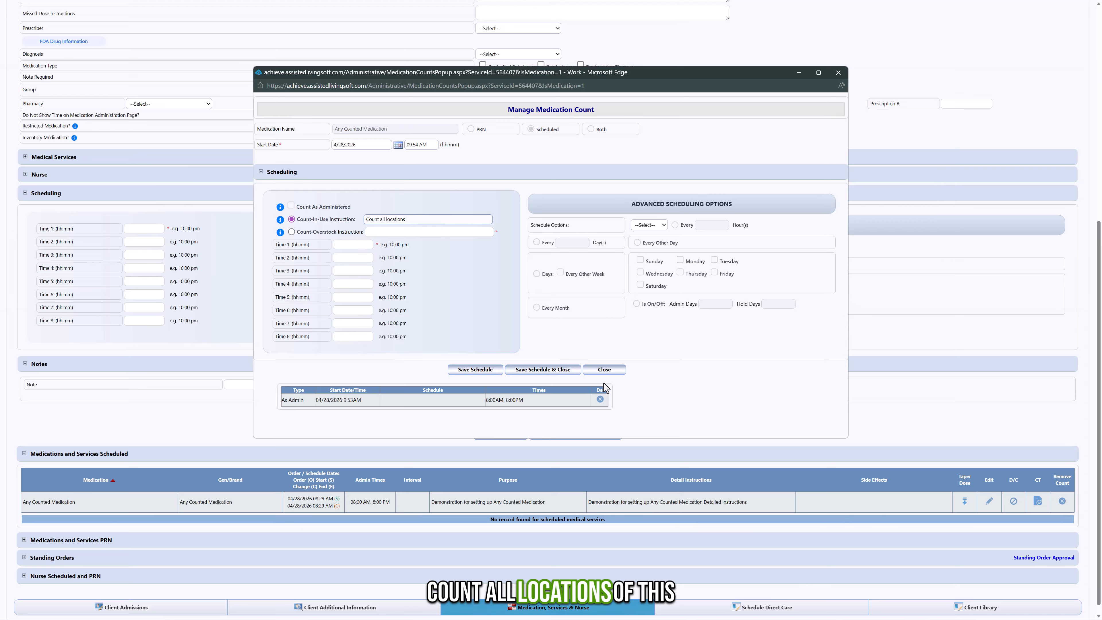
type("f this medication")
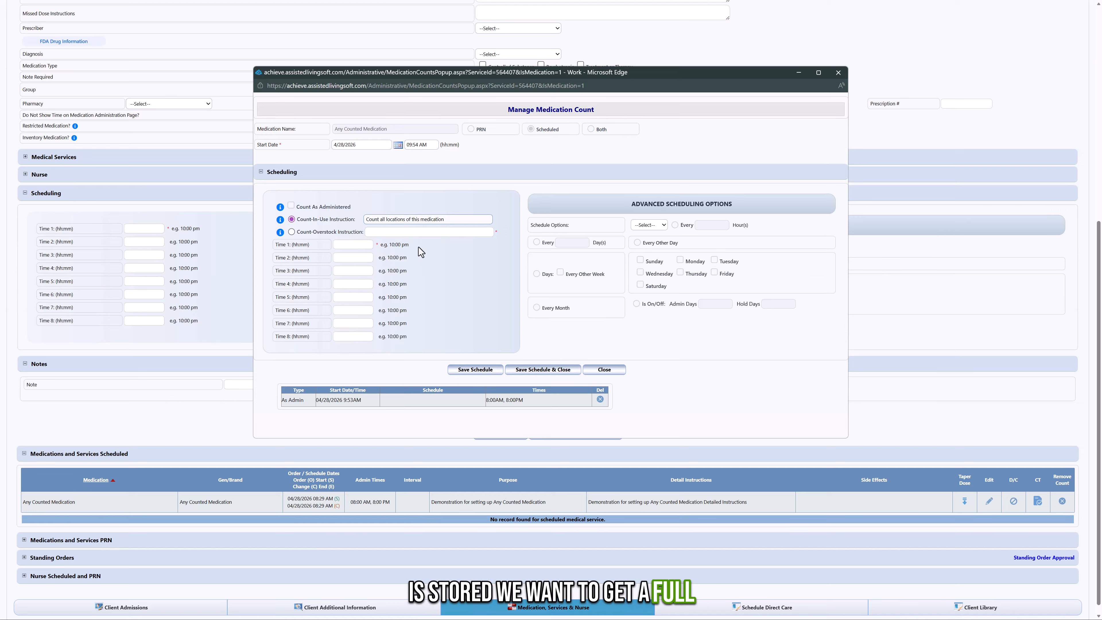
Set the in-use count's first time to 5:00 PM, save the schedule, and close the Manage Medication Count window.
left_click(363, 245)
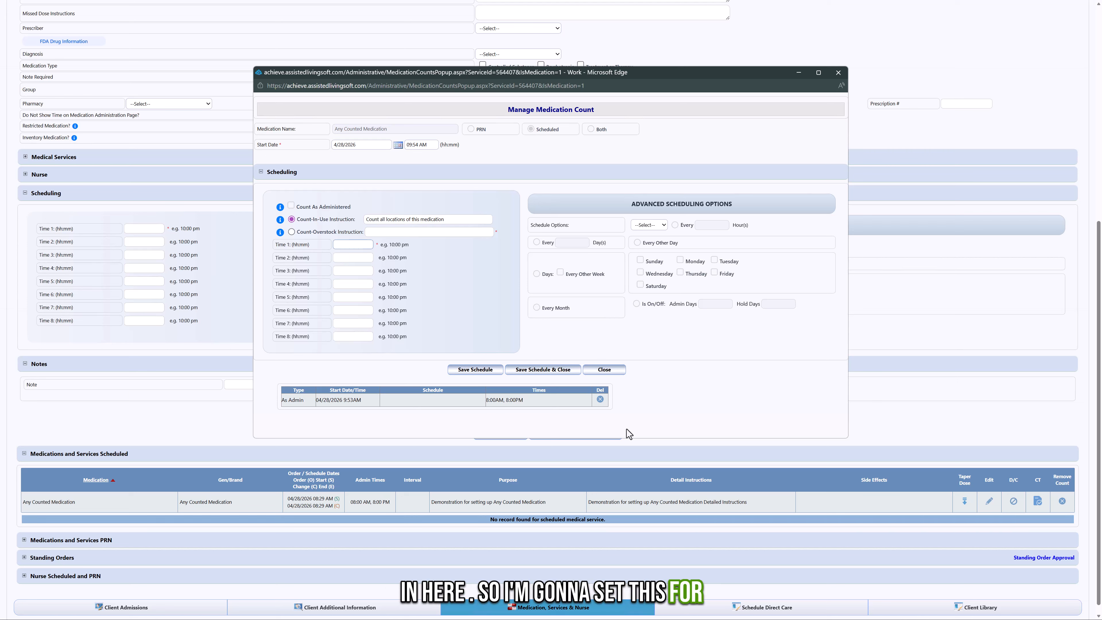
type("5:00 PM")
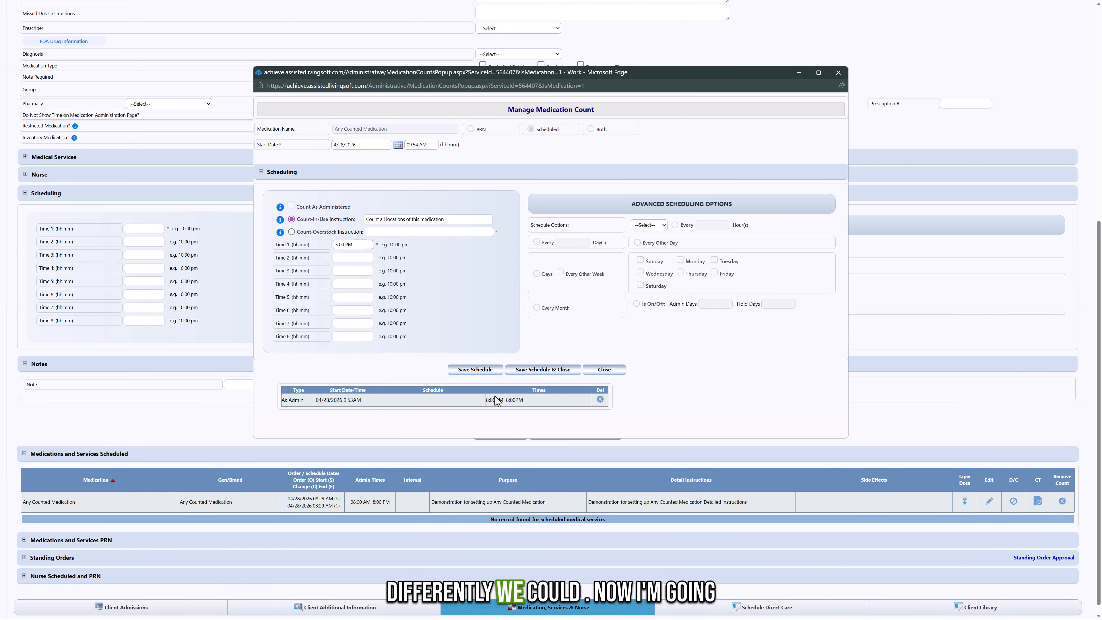
left_click(473, 370)
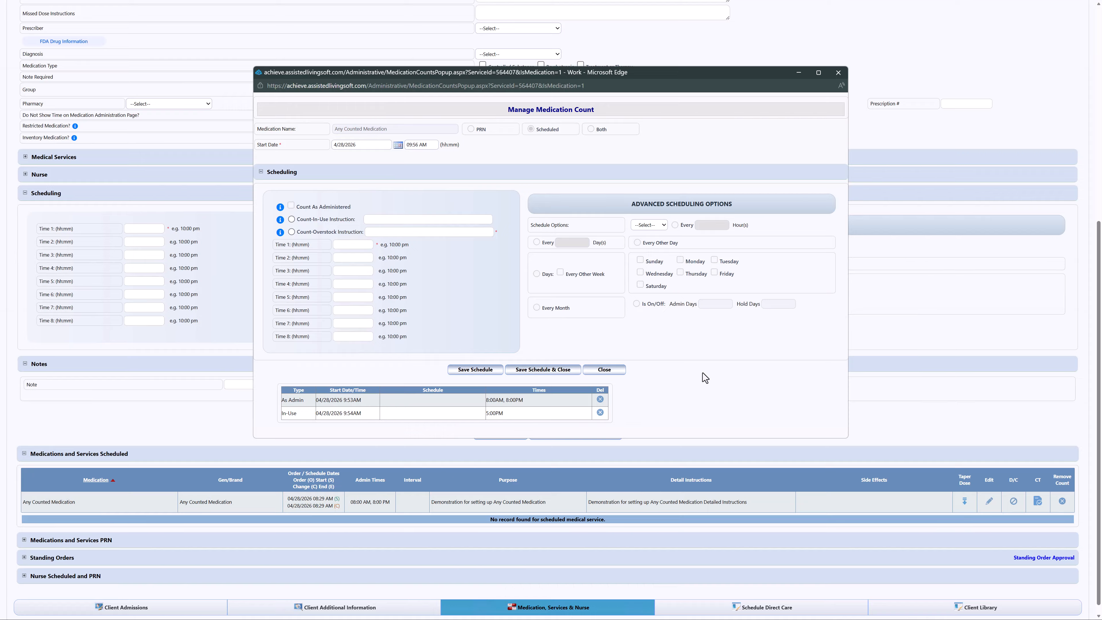
left_click(612, 371)
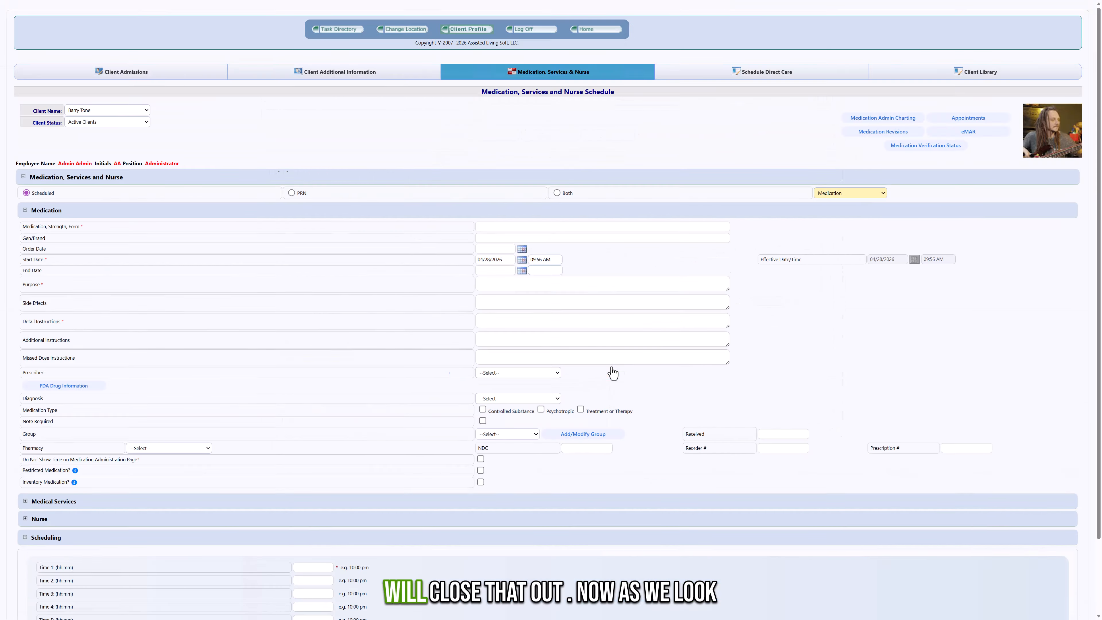
Reopen Manage Medication Count for Any Counted Medication to review its saved count schedules.
scroll(612, 373, "down", 7)
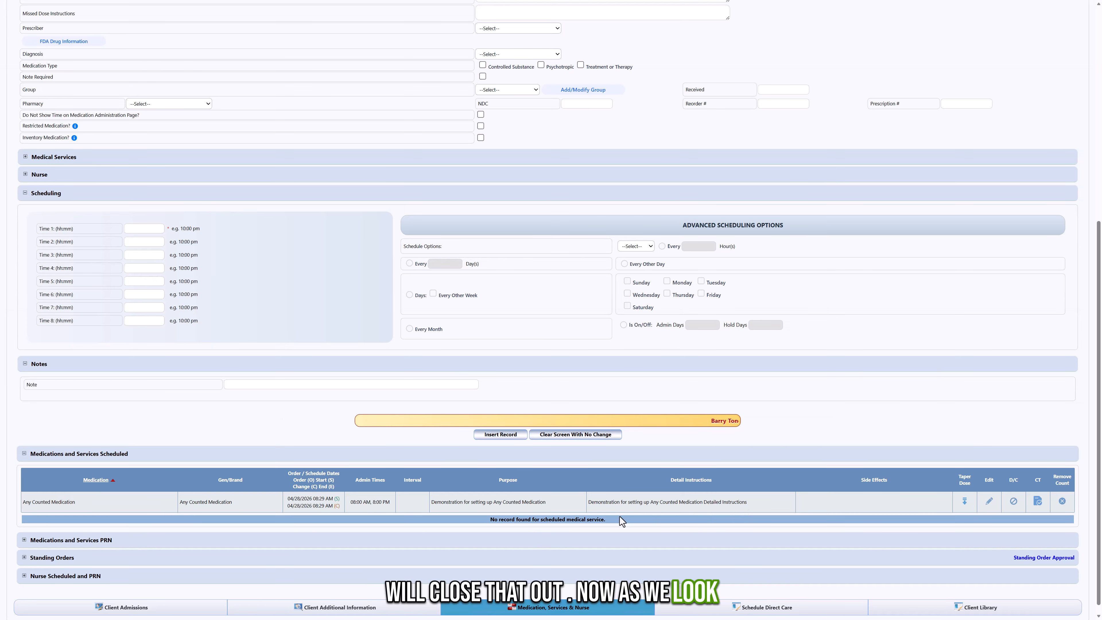
scroll(620, 518, "down", 1)
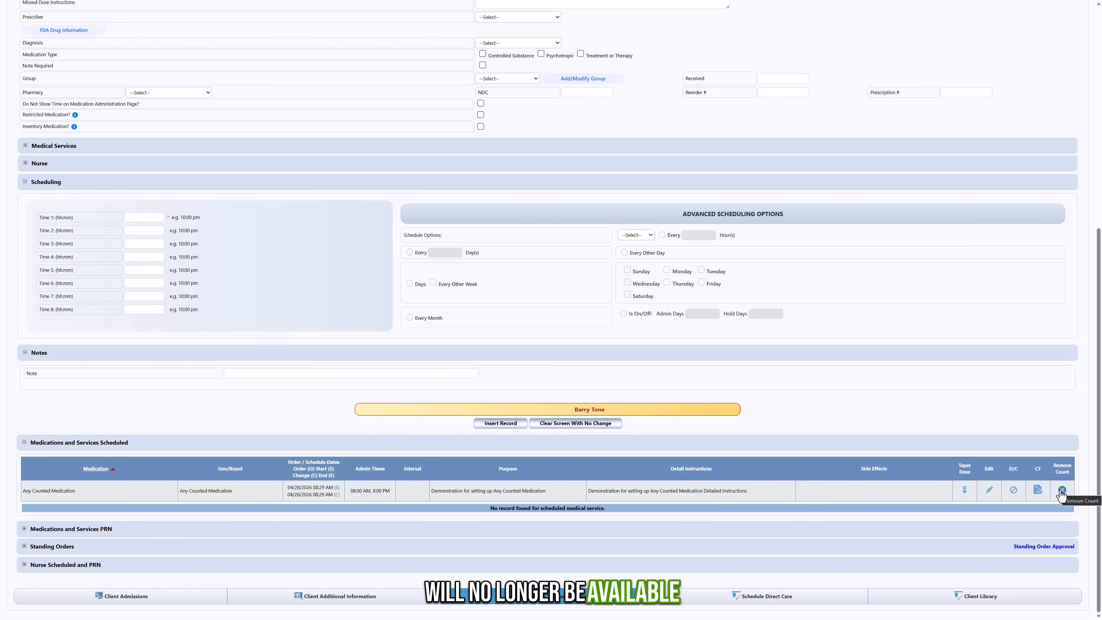
left_click(1037, 491)
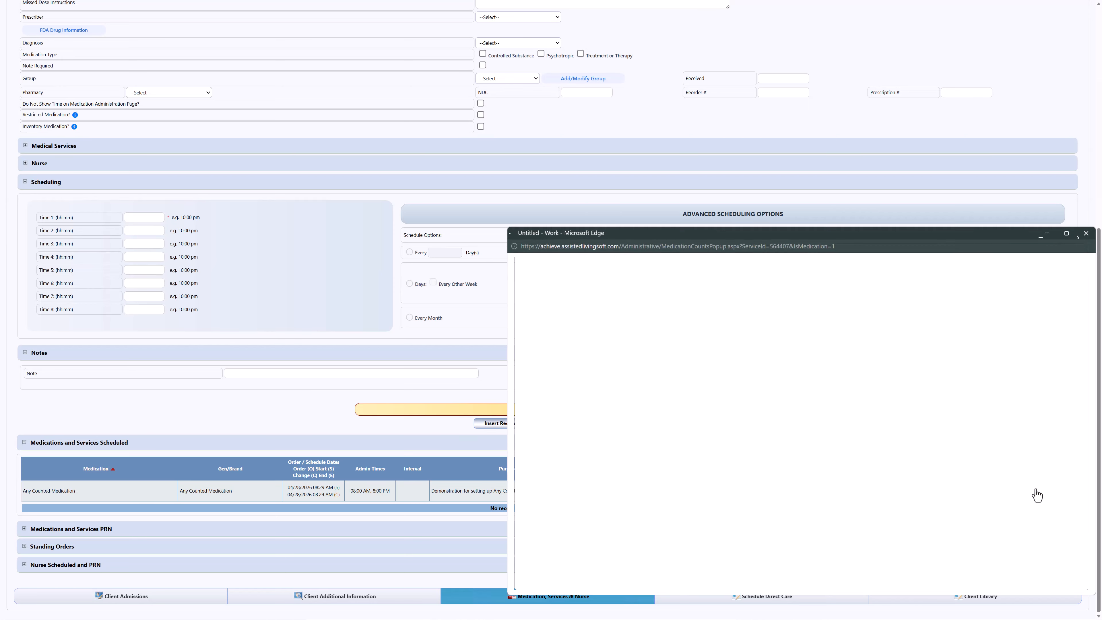
left_click_drag(715, 234, 492, 59)
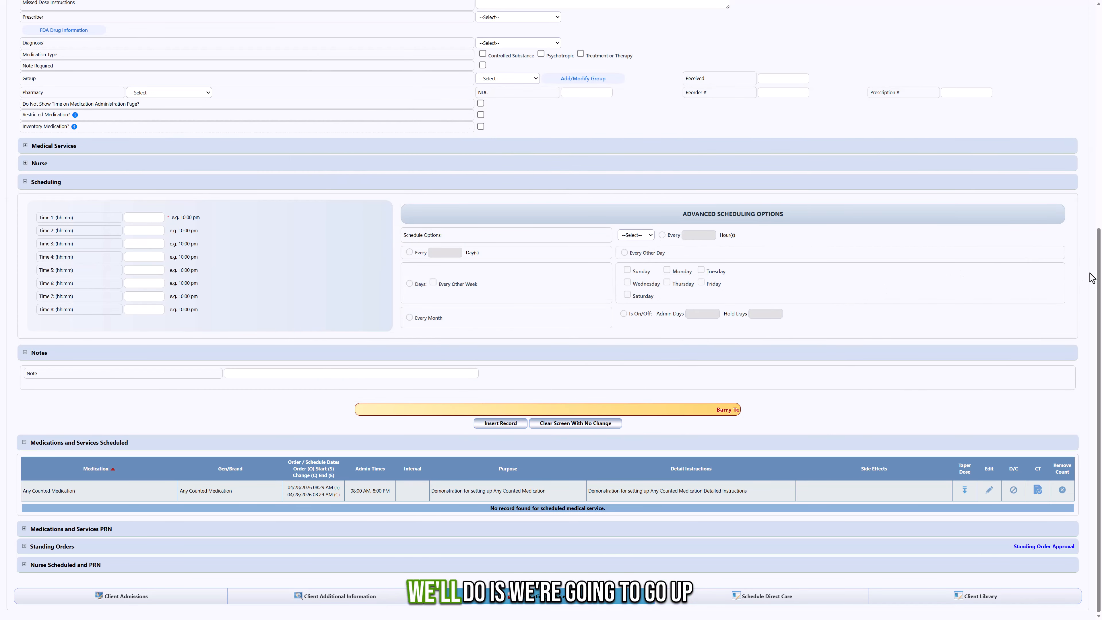
Open the client's Medication Admin Charting and select the 08:00 PM dose of Any Counted Medication for charting.
left_click_drag(1099, 278, 1087, 90)
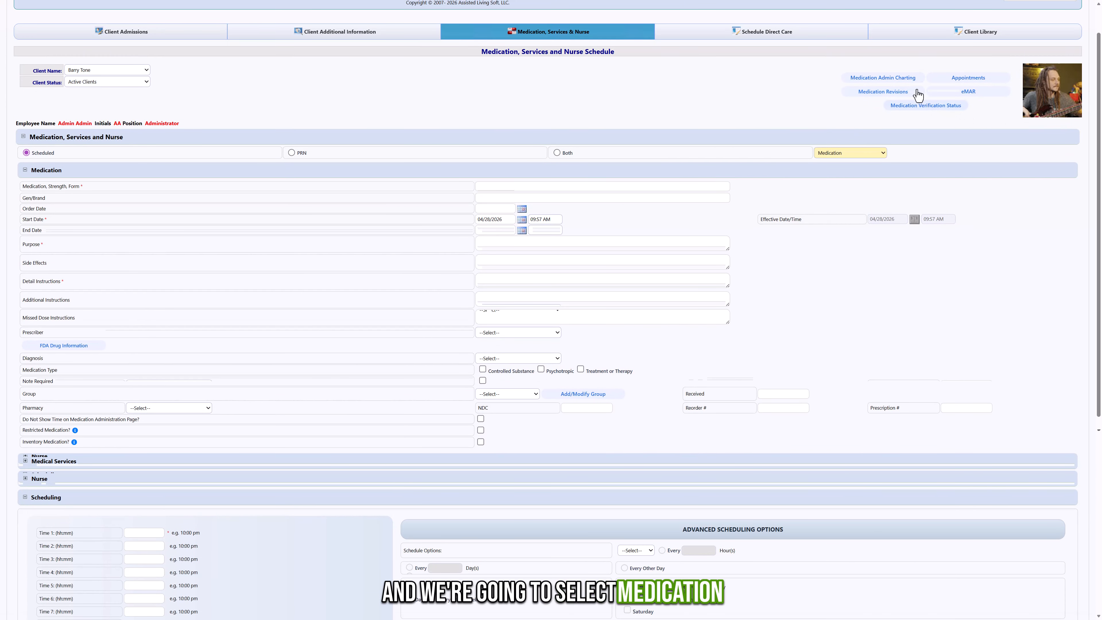
left_click(883, 79)
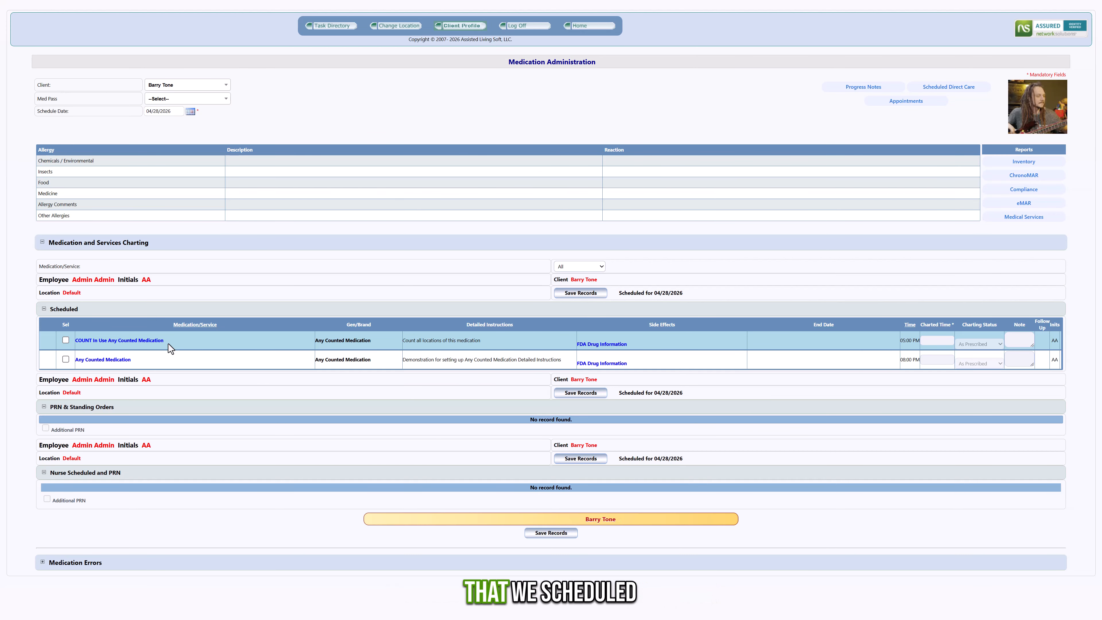
mouse_move(71, 363)
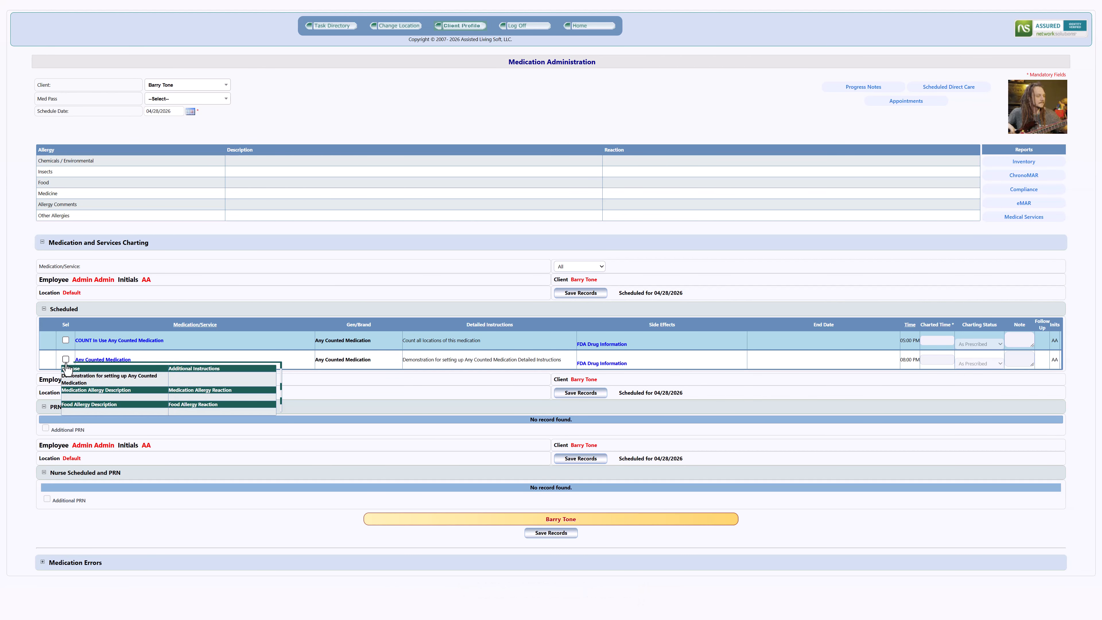
left_click(66, 360)
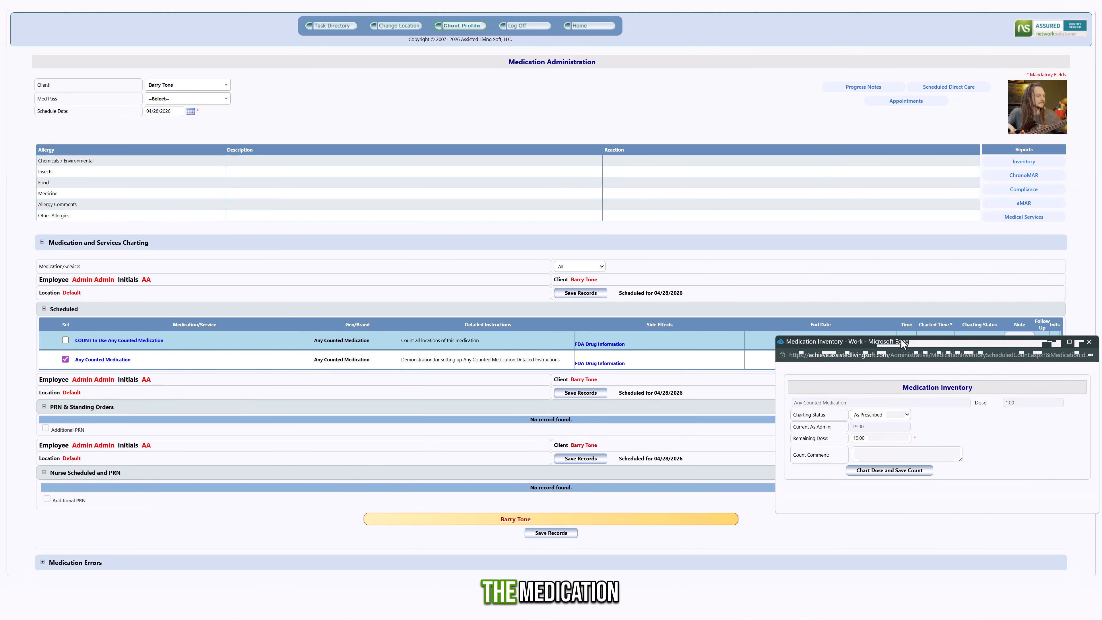
left_click_drag(895, 342, 479, 173)
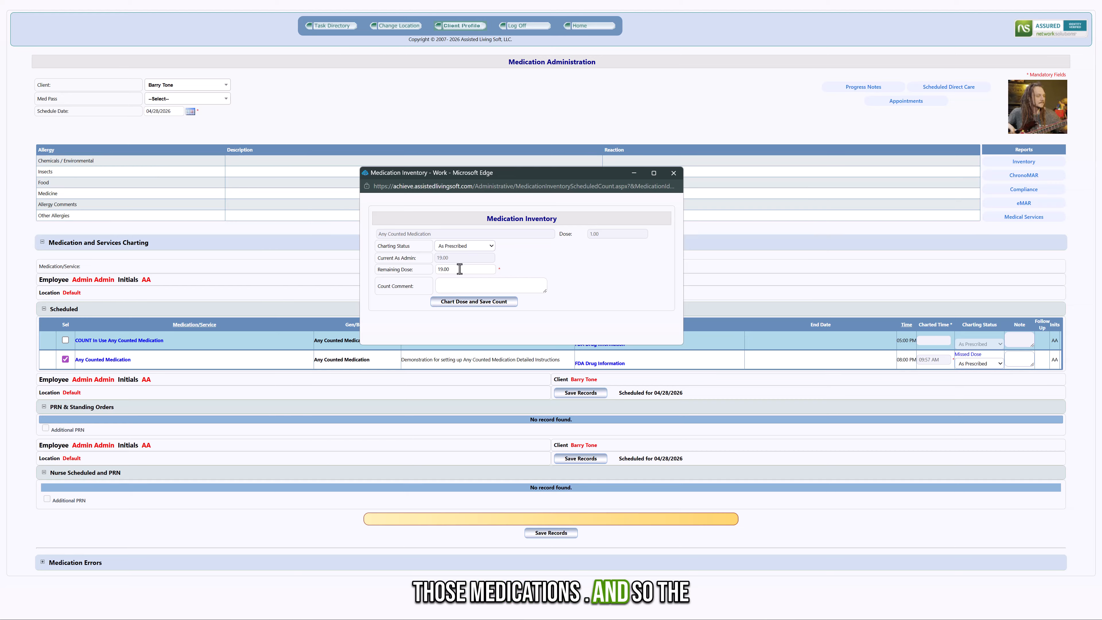
Enter the count comment "All good" for the dose, then chart the dose and save its count.
left_click(452, 287)
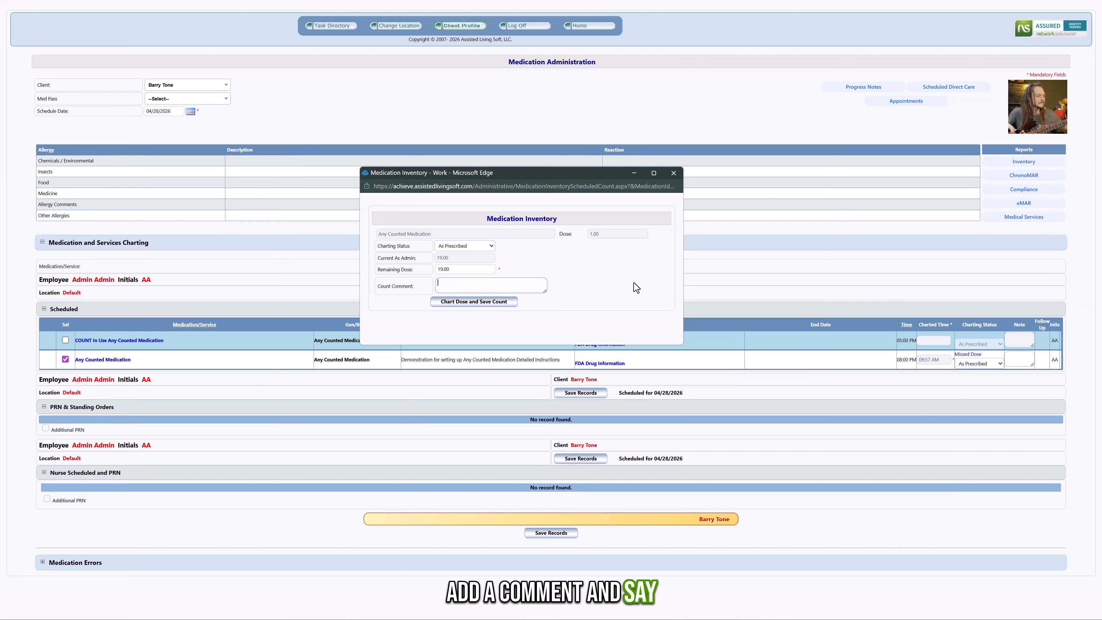
type("All g")
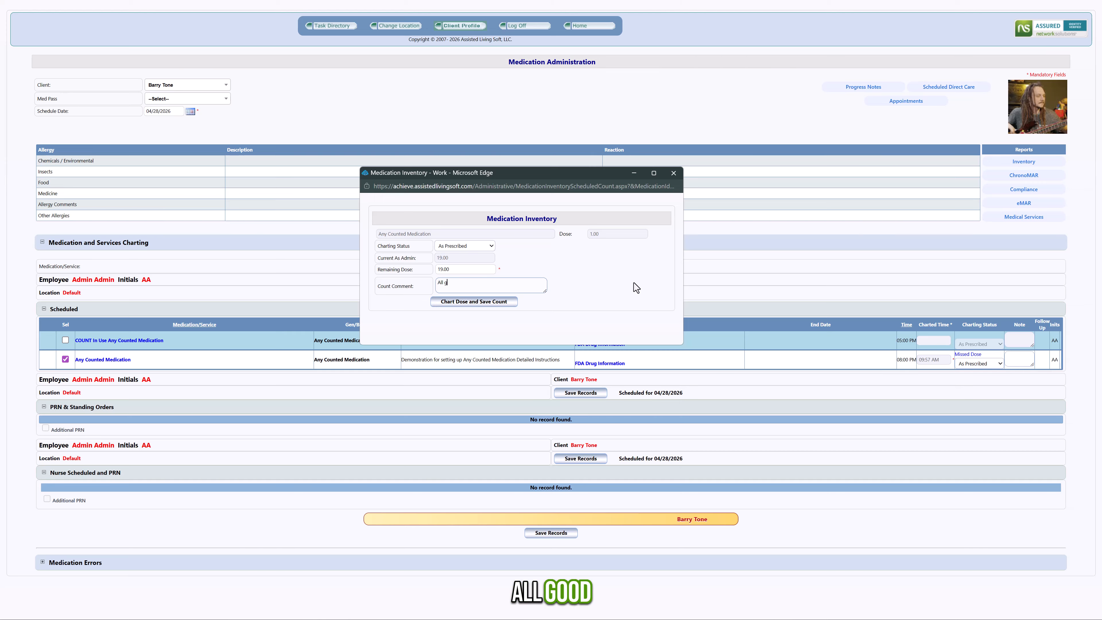
type("ood")
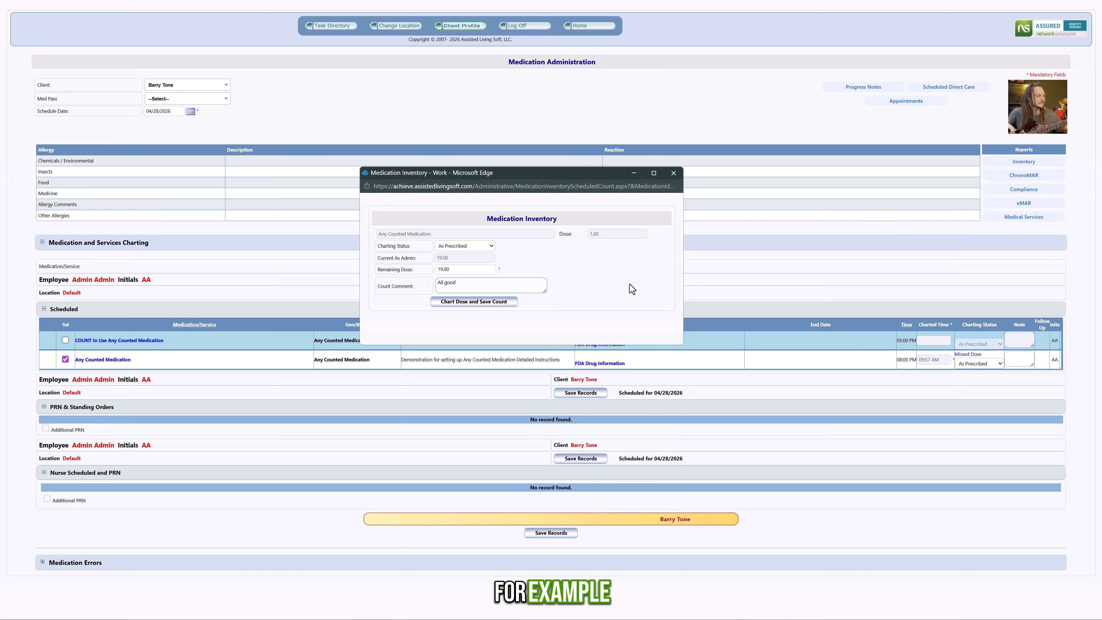
left_click(465, 304)
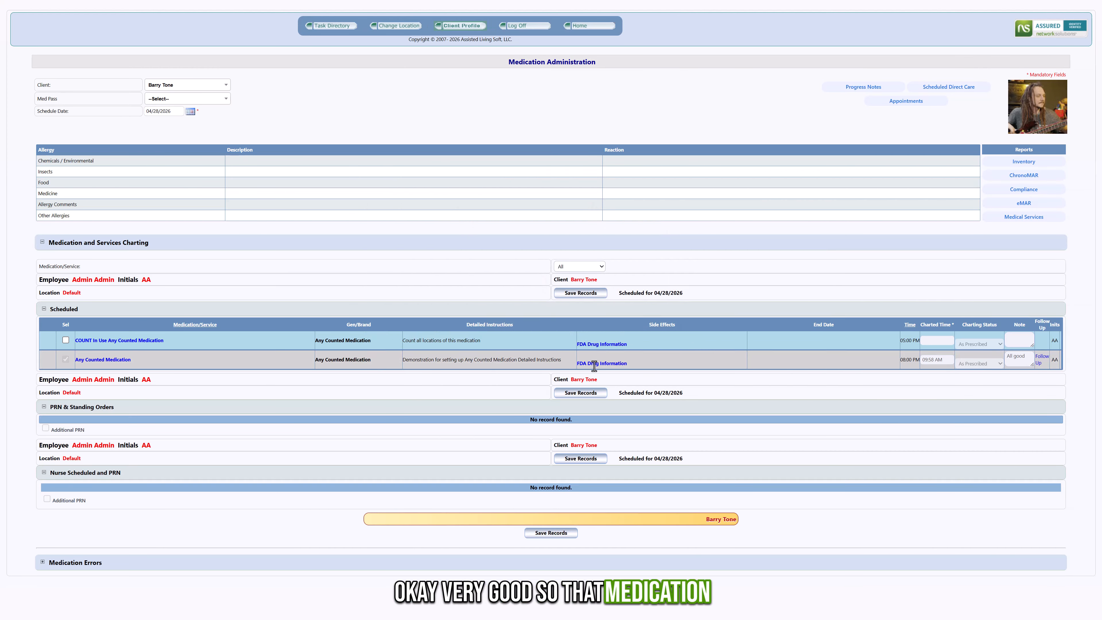
Select the 05:00 PM COUNT In Use entry, enter the count comment "All good", and save the count.
mouse_move(66, 343)
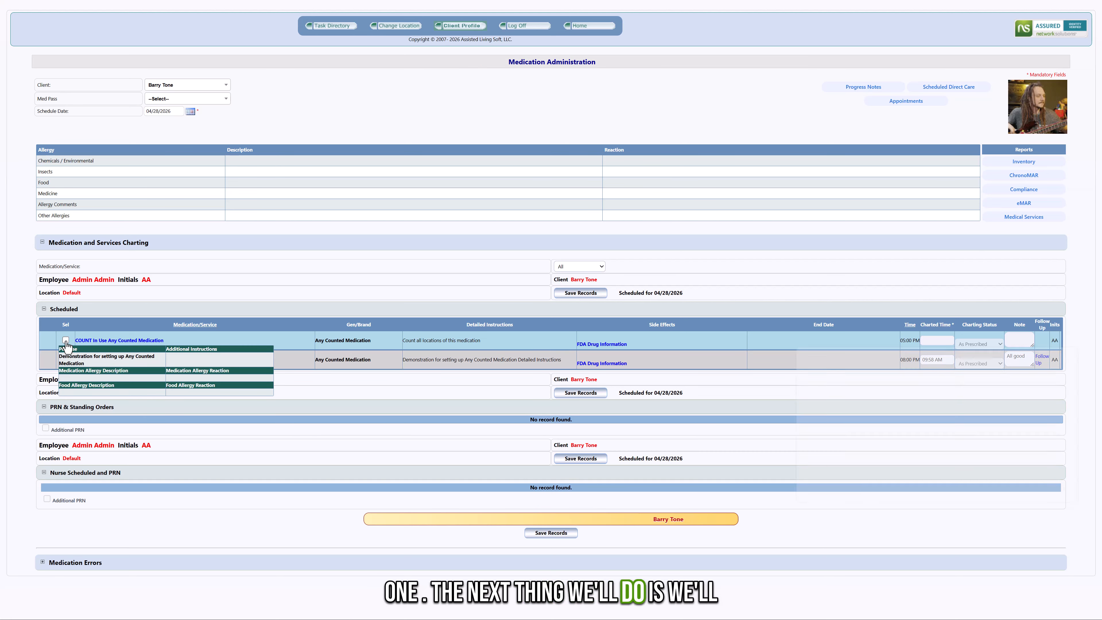
left_click(66, 340)
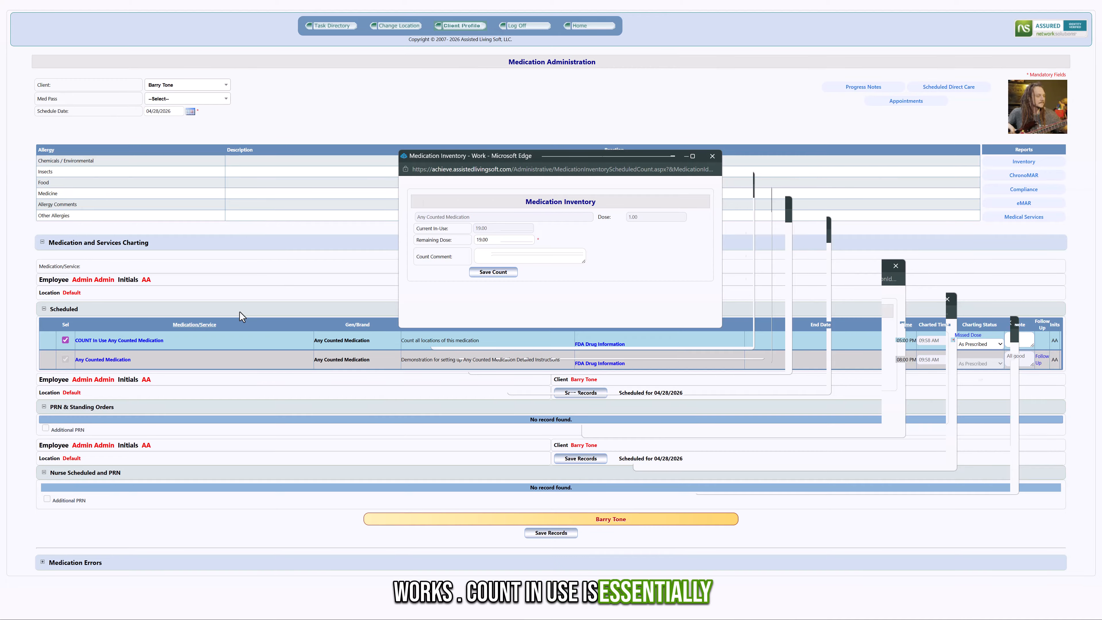
left_click(494, 254)
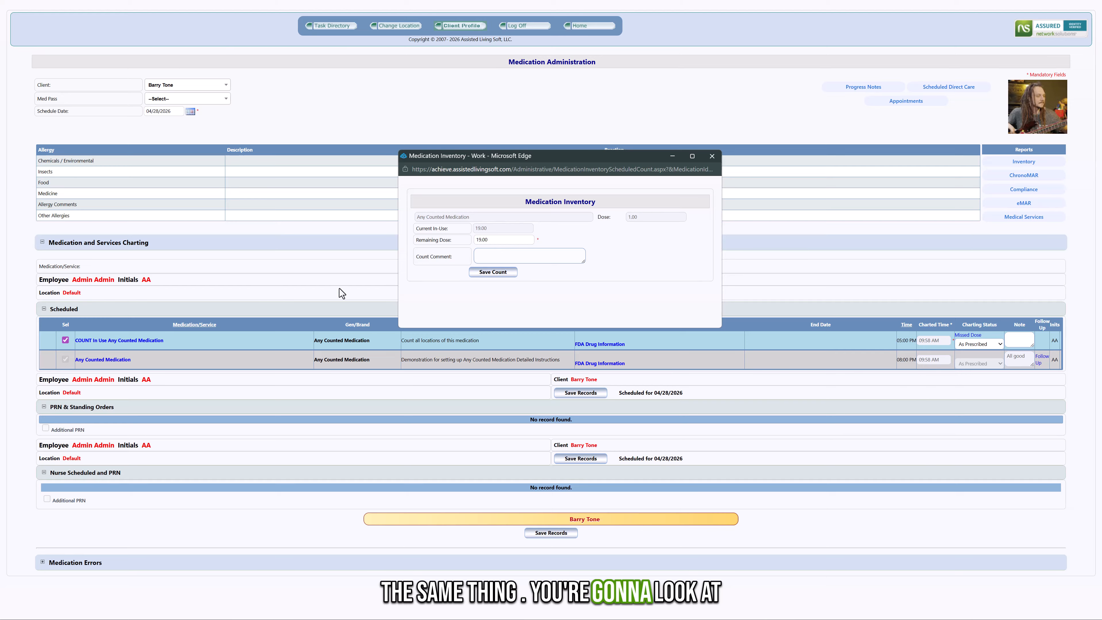
type("All good")
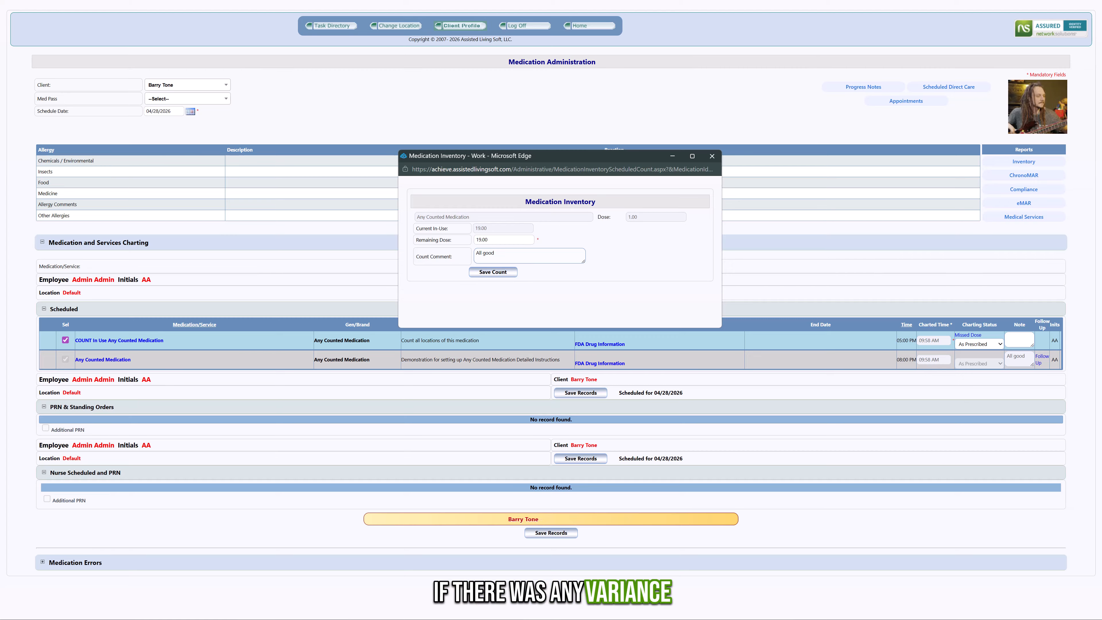
left_click(490, 273)
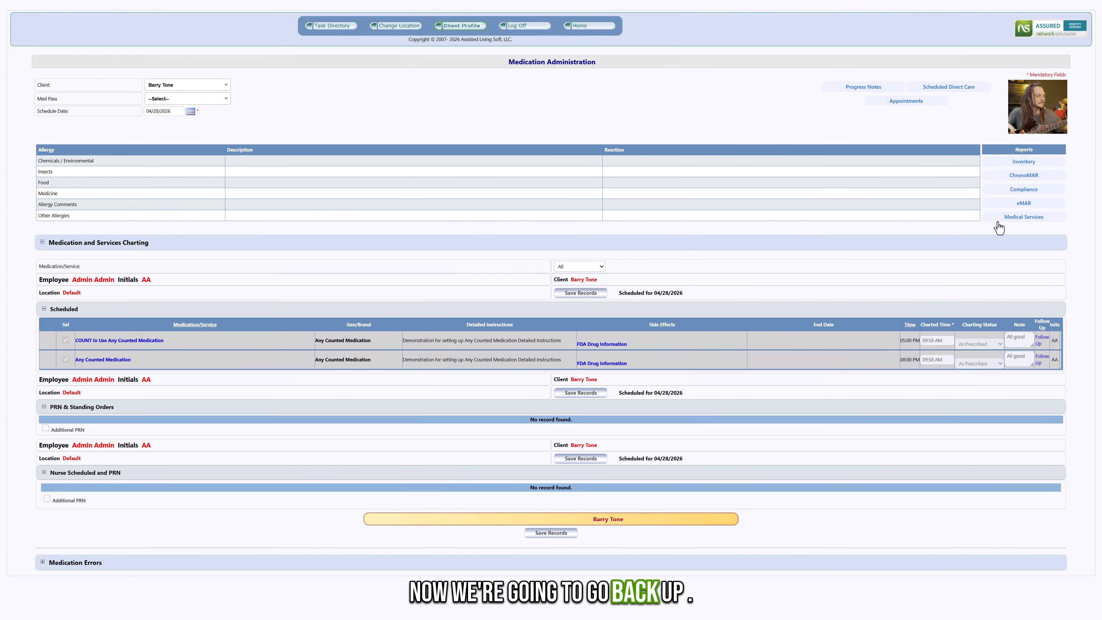
Return to the client's Medication, Services and Nurse Schedule and open Manage Medication Count for Any Counted Medication.
left_click(1034, 117)
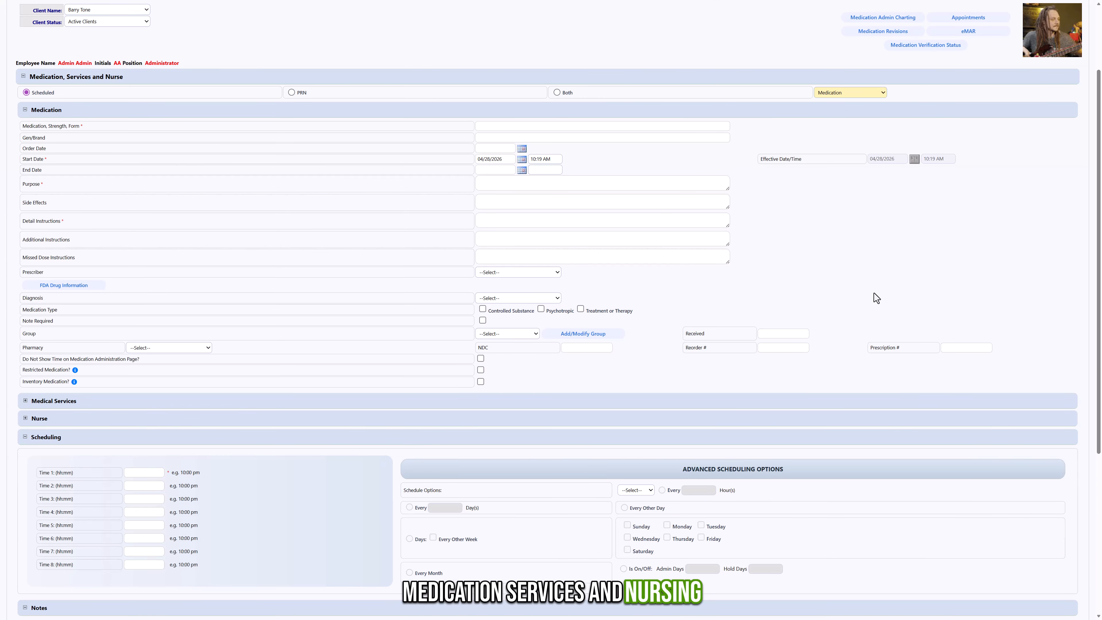
scroll(874, 293, "down", 6)
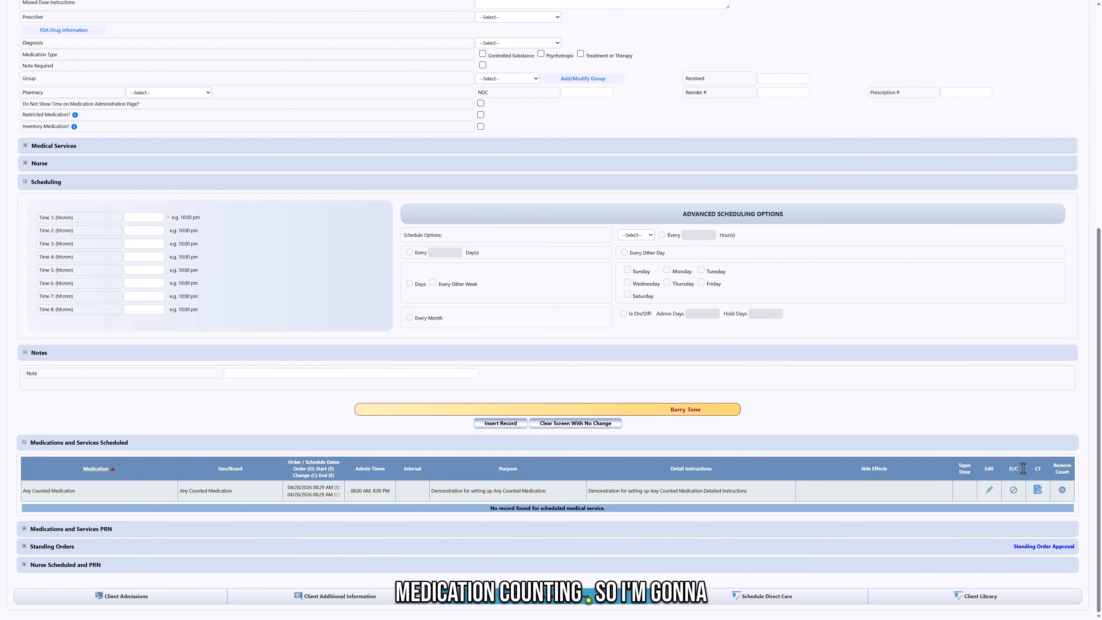
left_click(1038, 490)
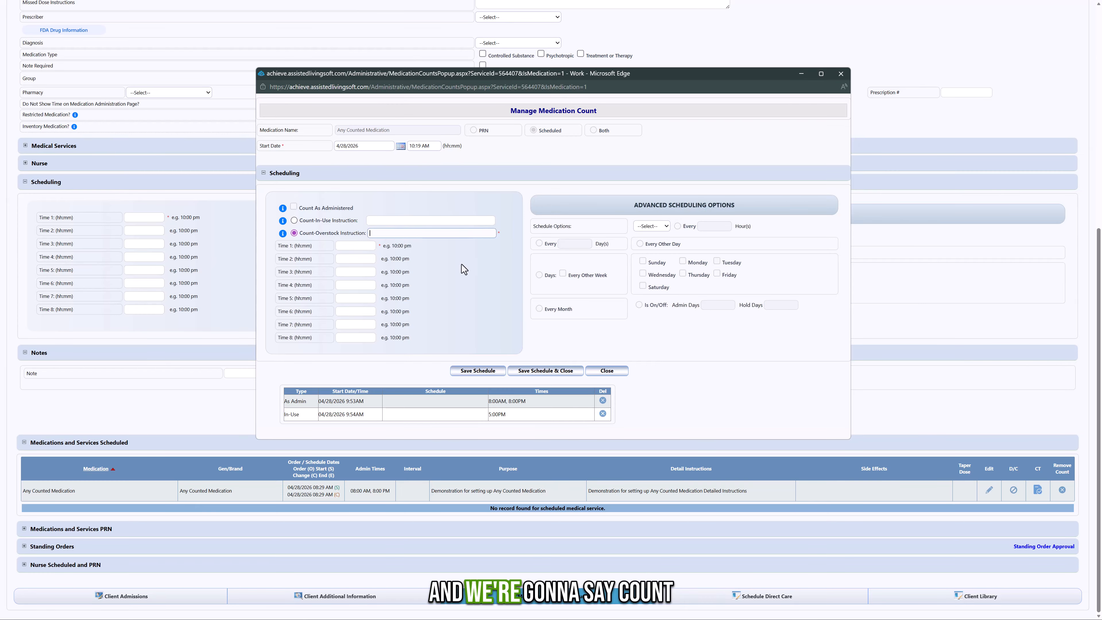
Enter the Count-Overstock instruction "Count locked up medications" with a 6:00 PM count time, save the schedule and close Manage Medication Count.
type("C")
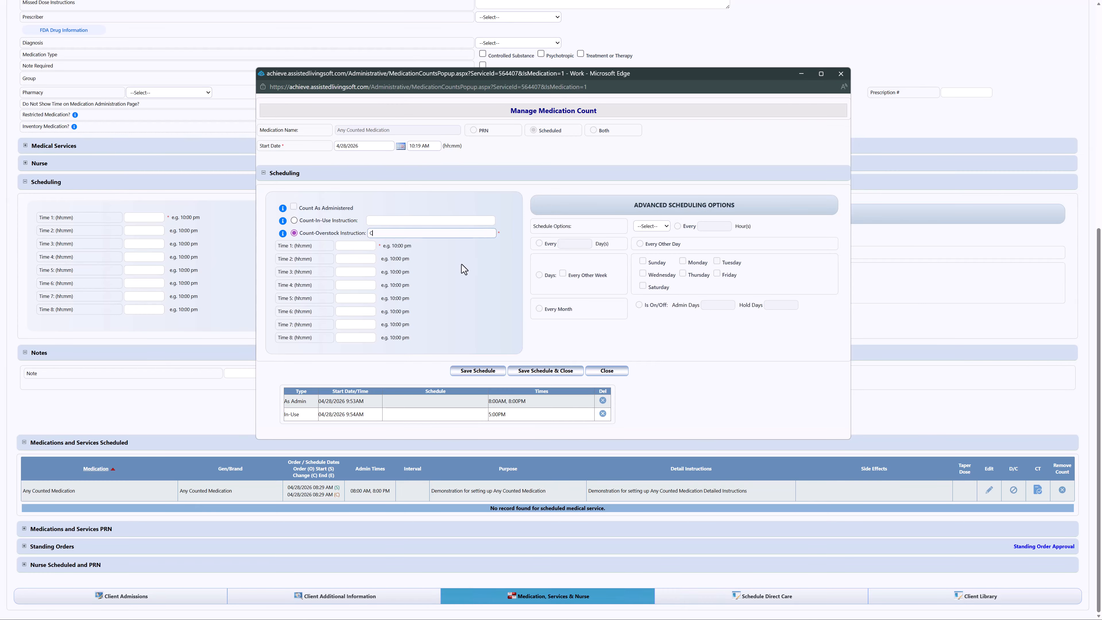
type("ount locked u")
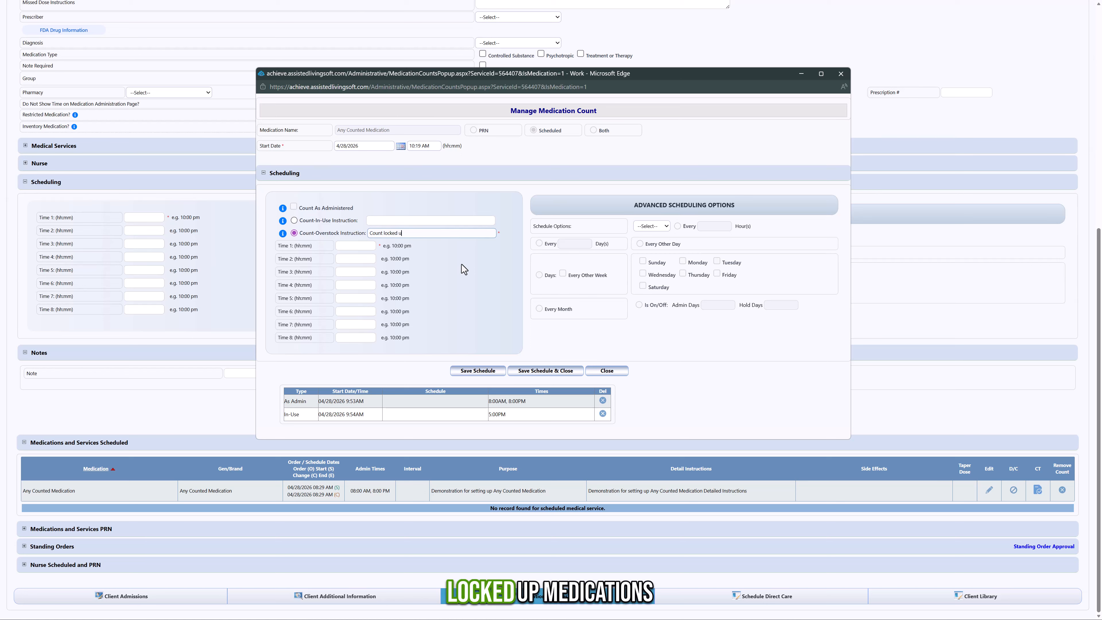
type("p medications")
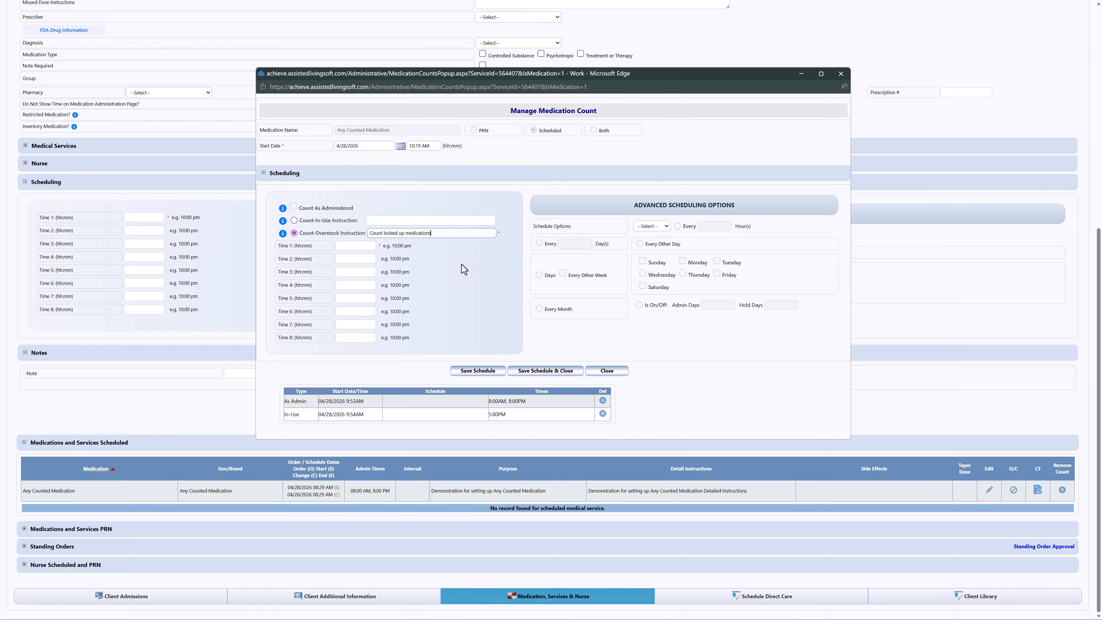
left_click(360, 247)
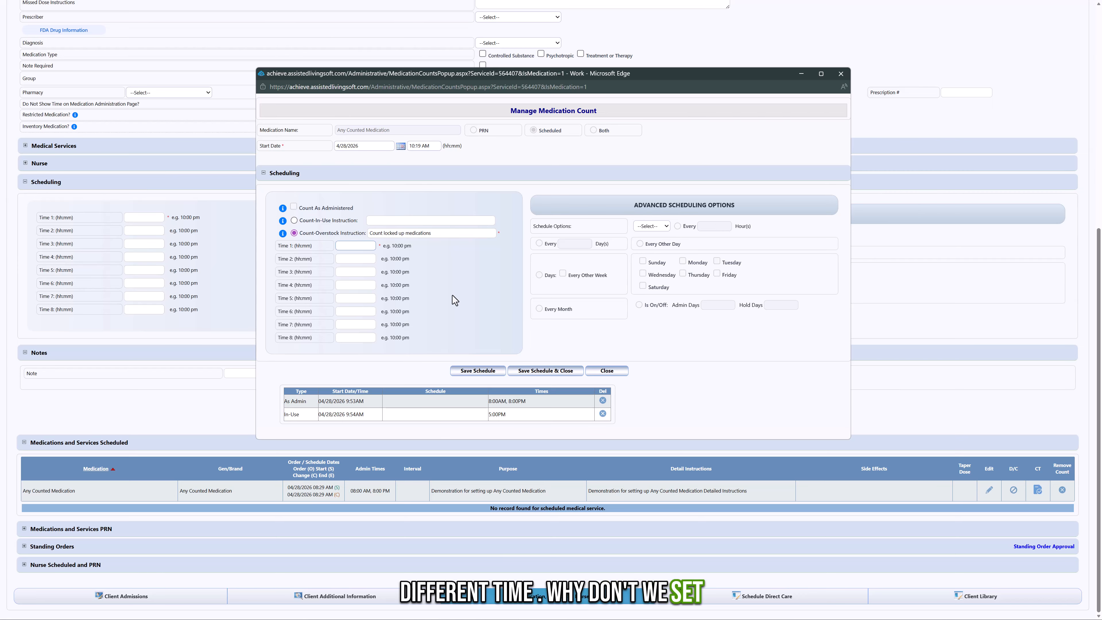
type("6")
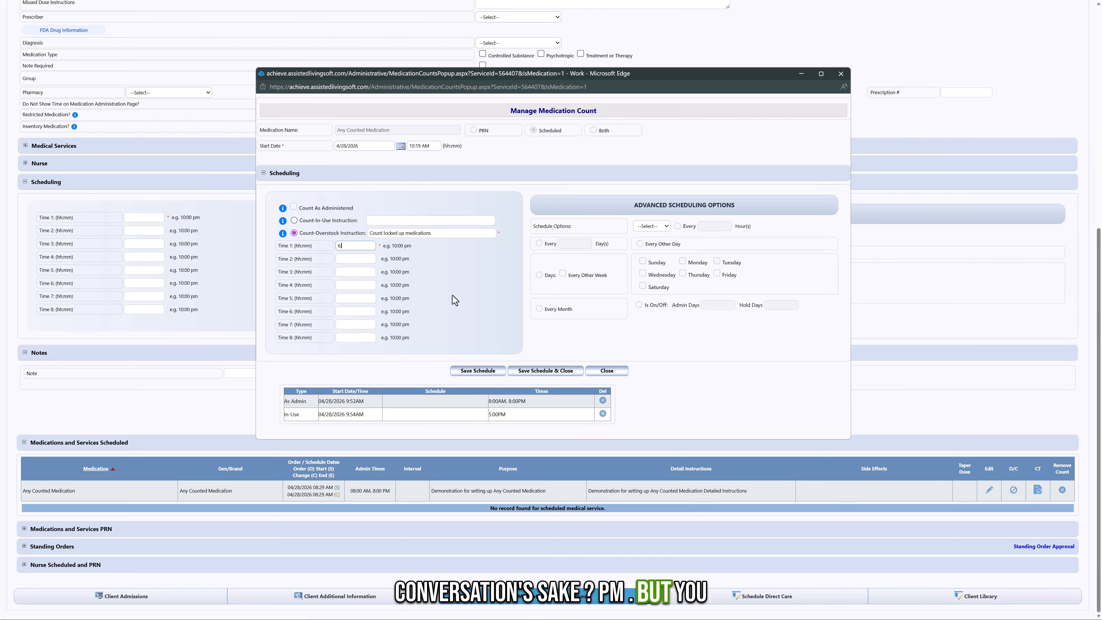
type(":")
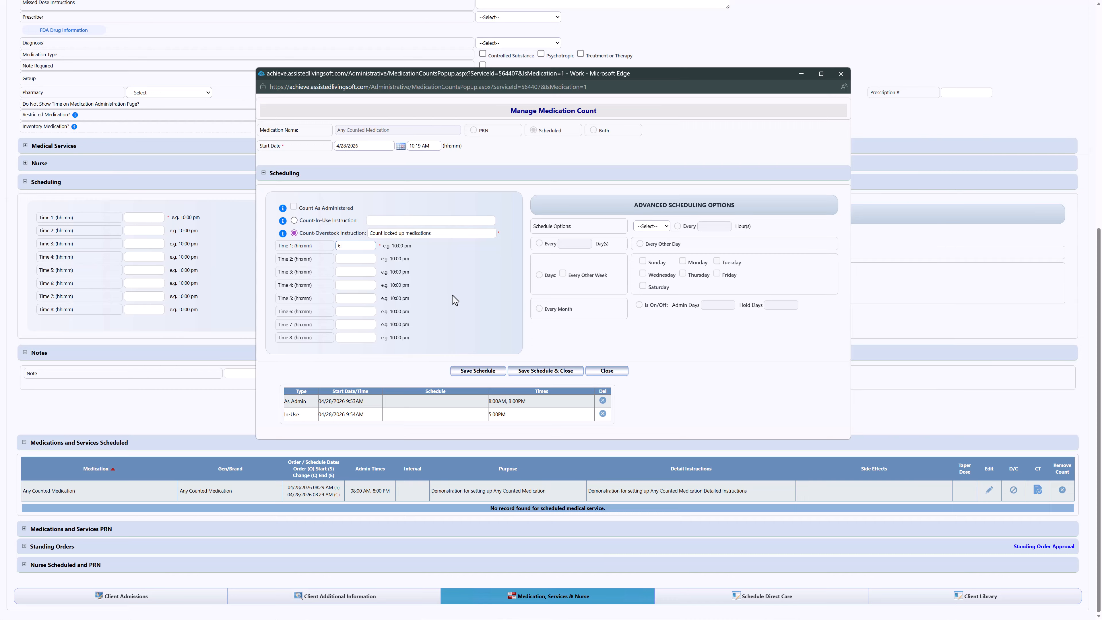
type("00 PM")
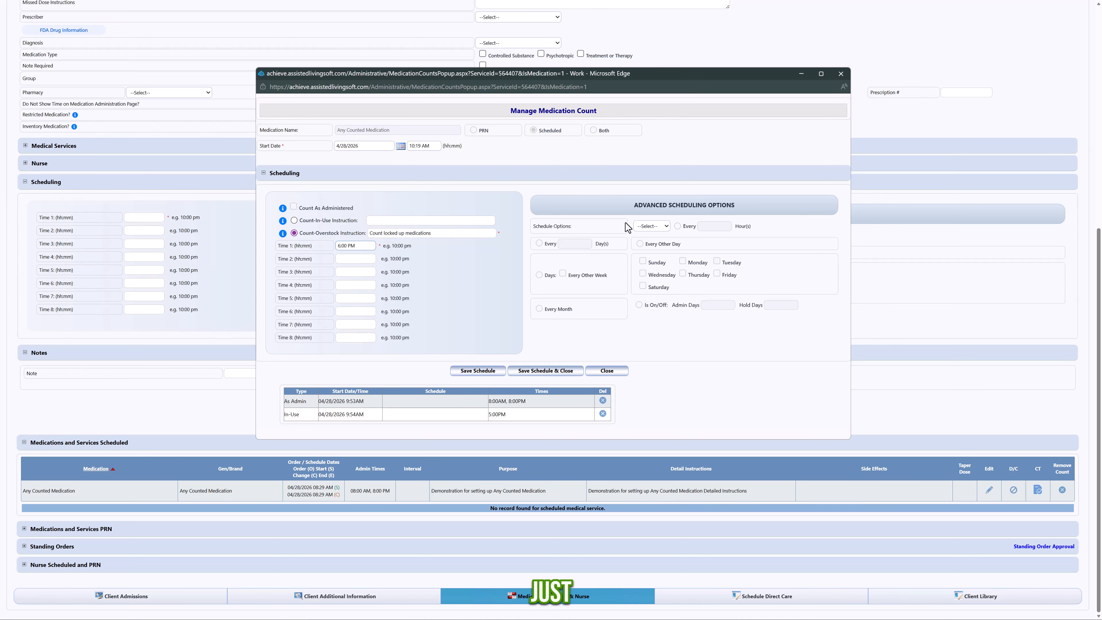
left_click(478, 372)
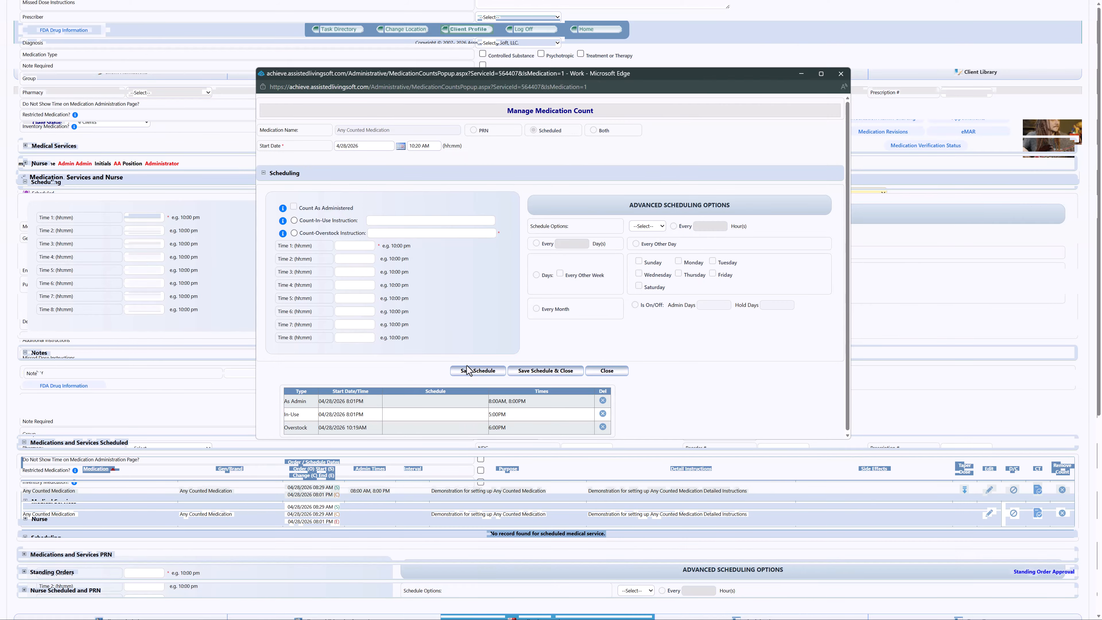
left_click(841, 73)
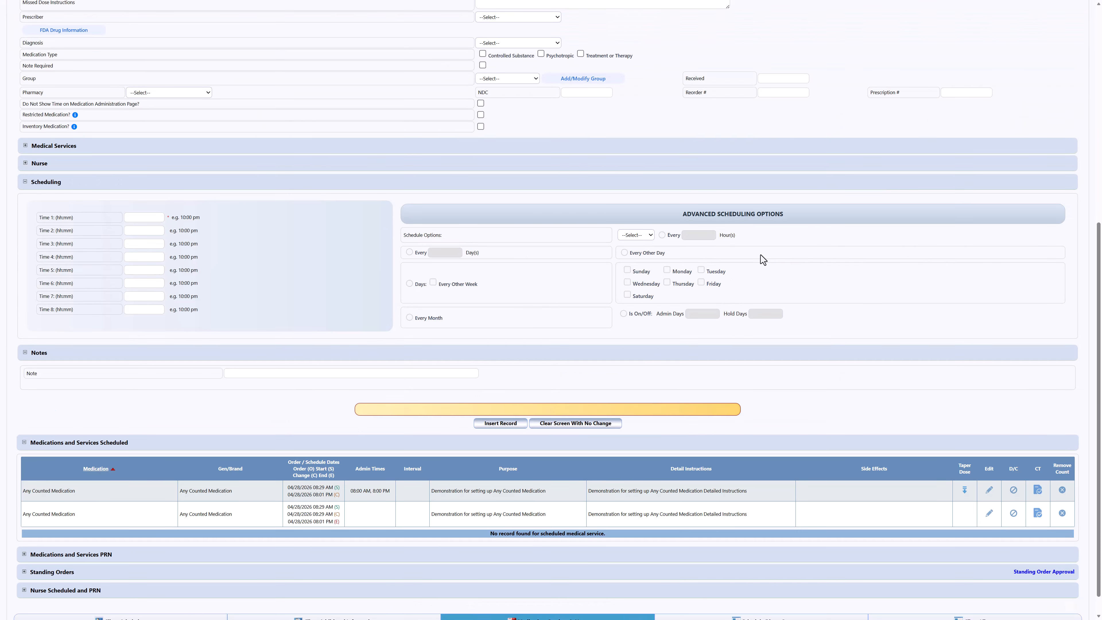
In the client's Medication Admin Charting, select the 06:00 PM COUNT OverStock entry and save its count with the comment "All good".
scroll(760, 255, "up", 5)
scroll(761, 255, "up", 2)
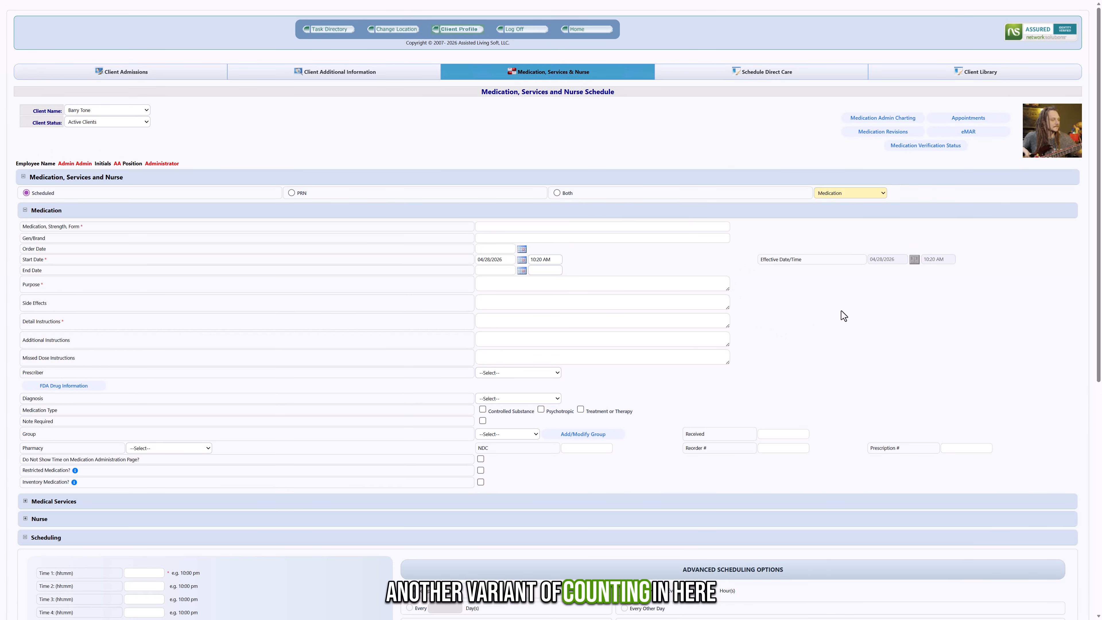
left_click(881, 118)
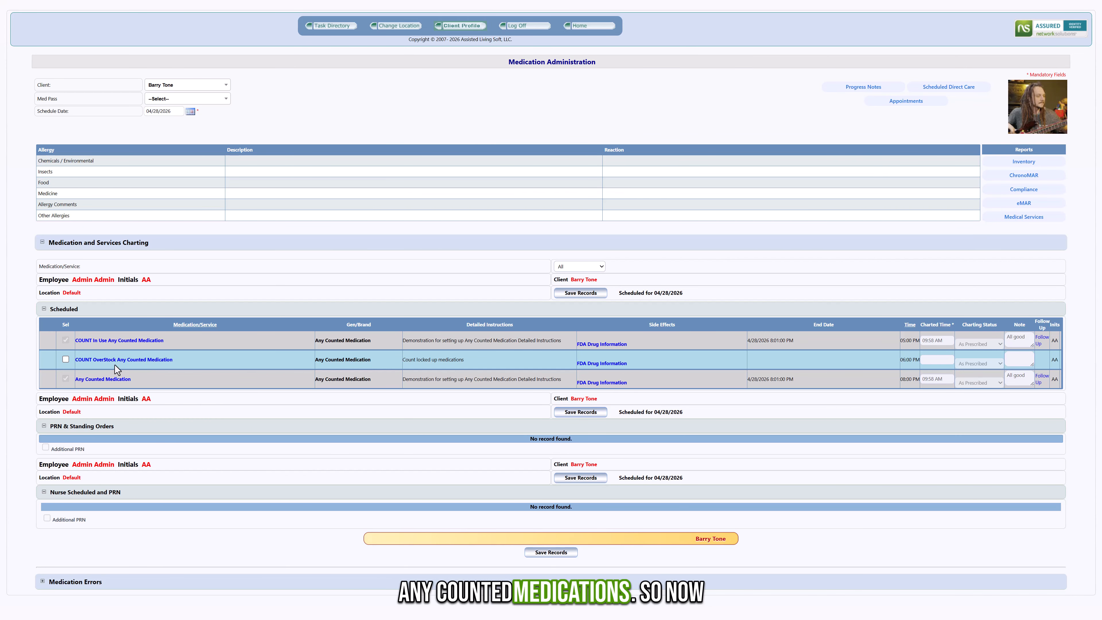
left_click(66, 360)
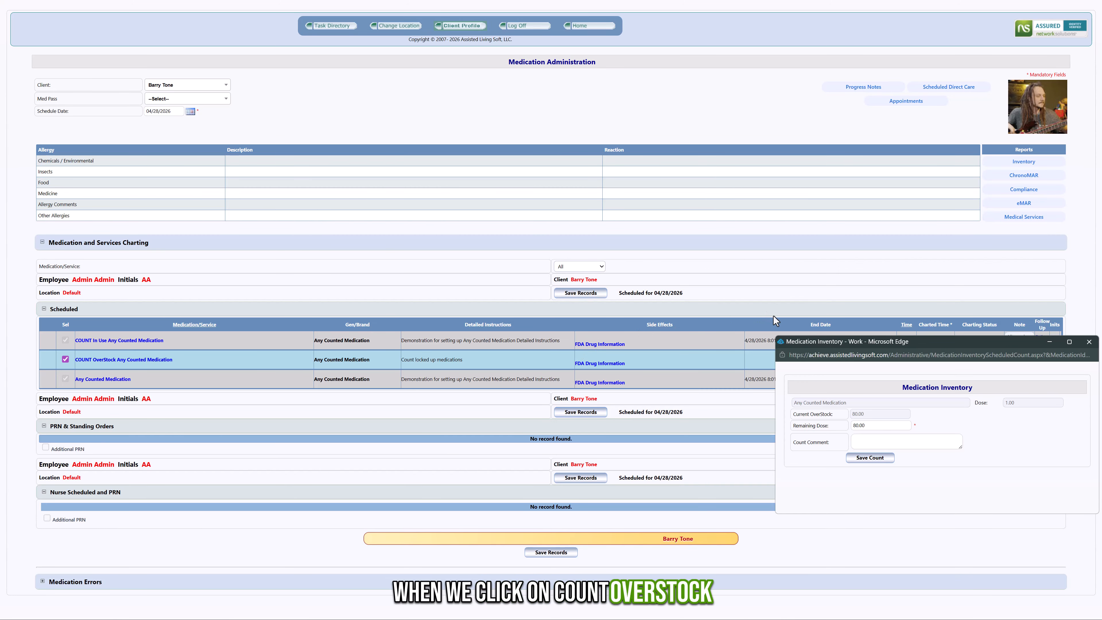
left_click_drag(800, 342, 427, 108)
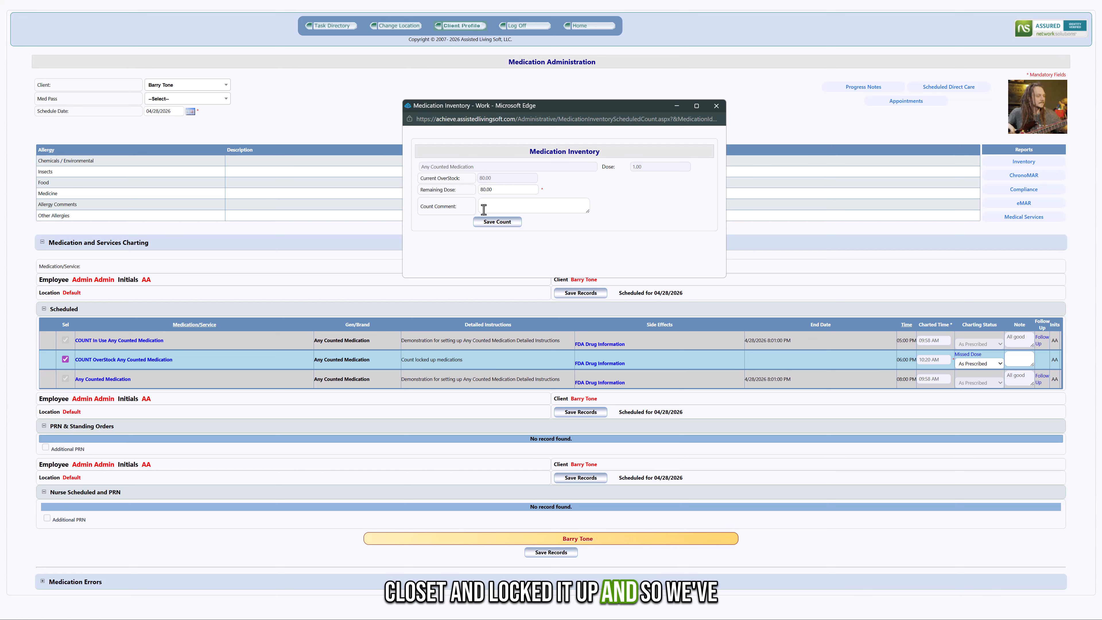
left_click(499, 204)
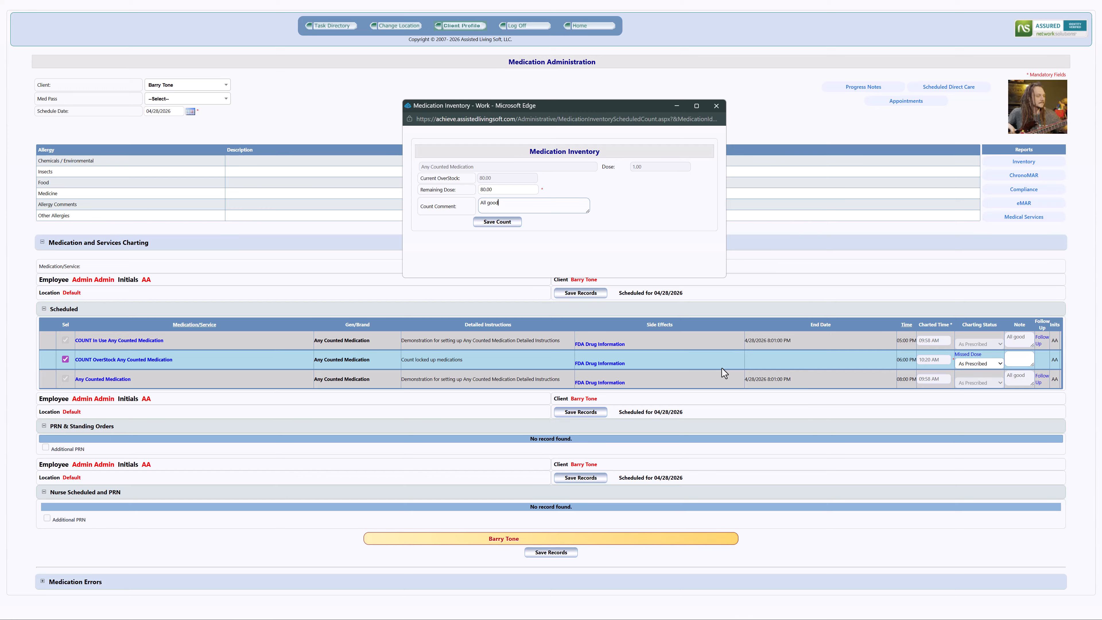
left_click(501, 226)
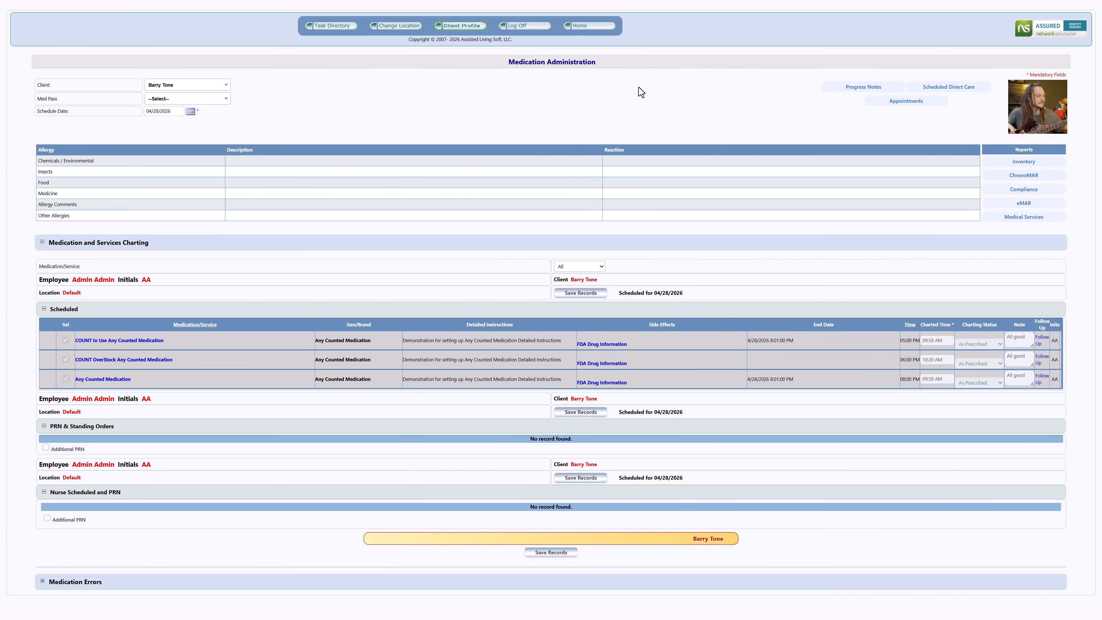
Open the client's Medication Inventory from the charting reports and bring up its Inventory Report options.
mouse_move(856, 1)
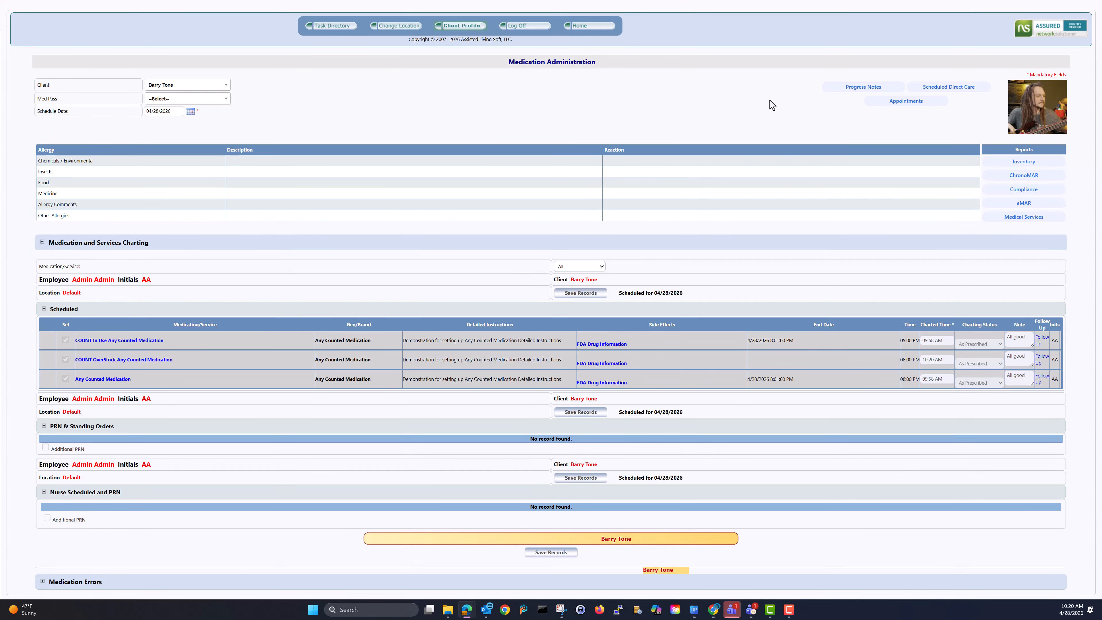
key("F11")
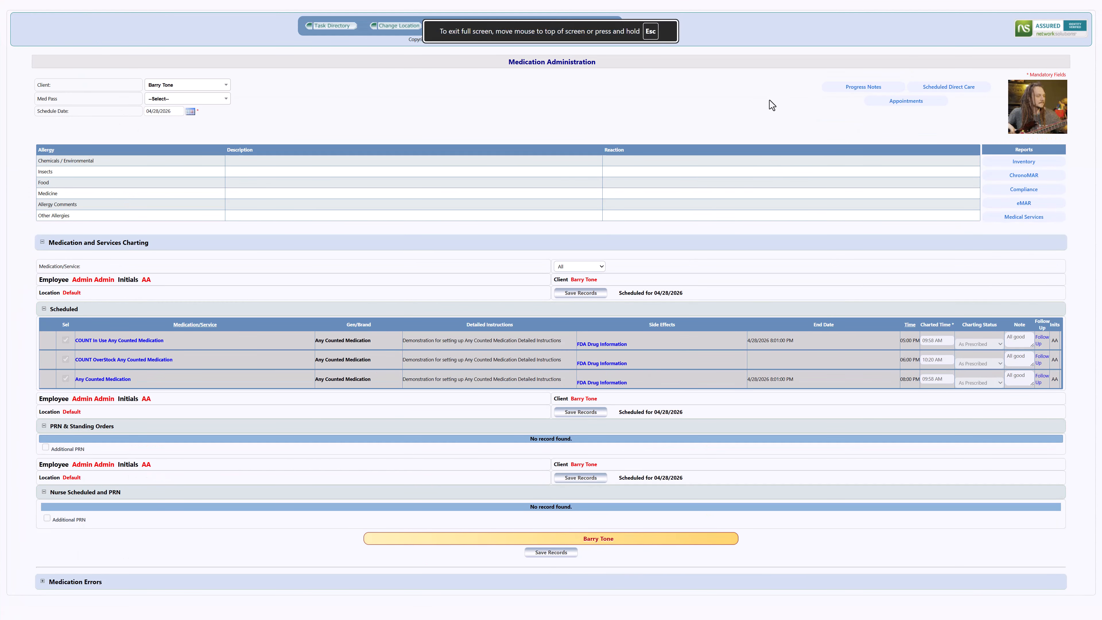
left_click(1024, 164)
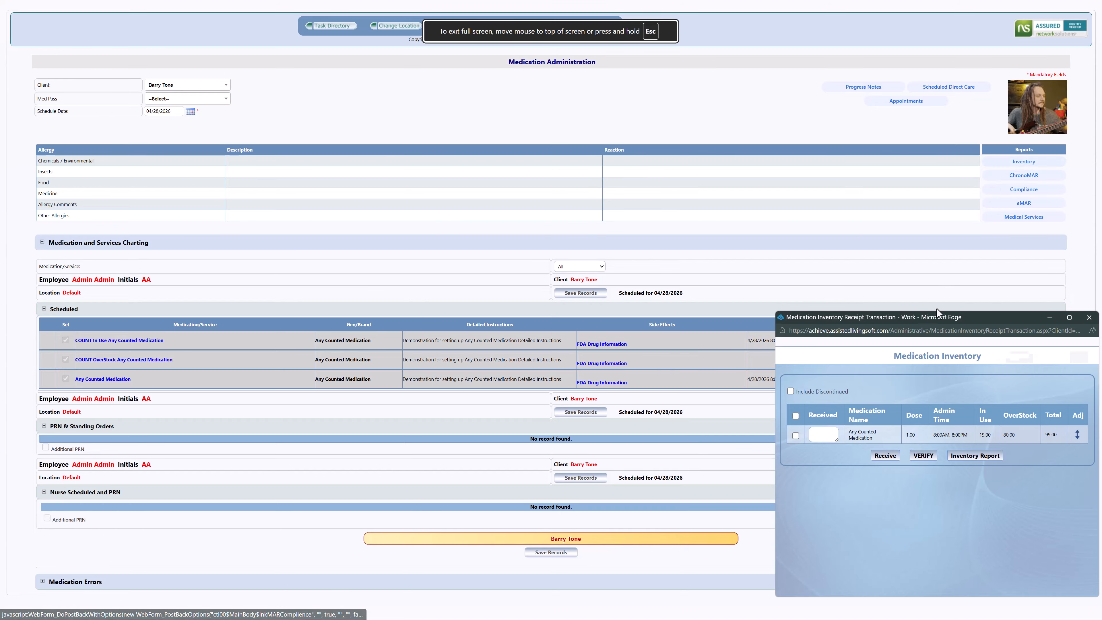
left_click_drag(935, 318, 454, 135)
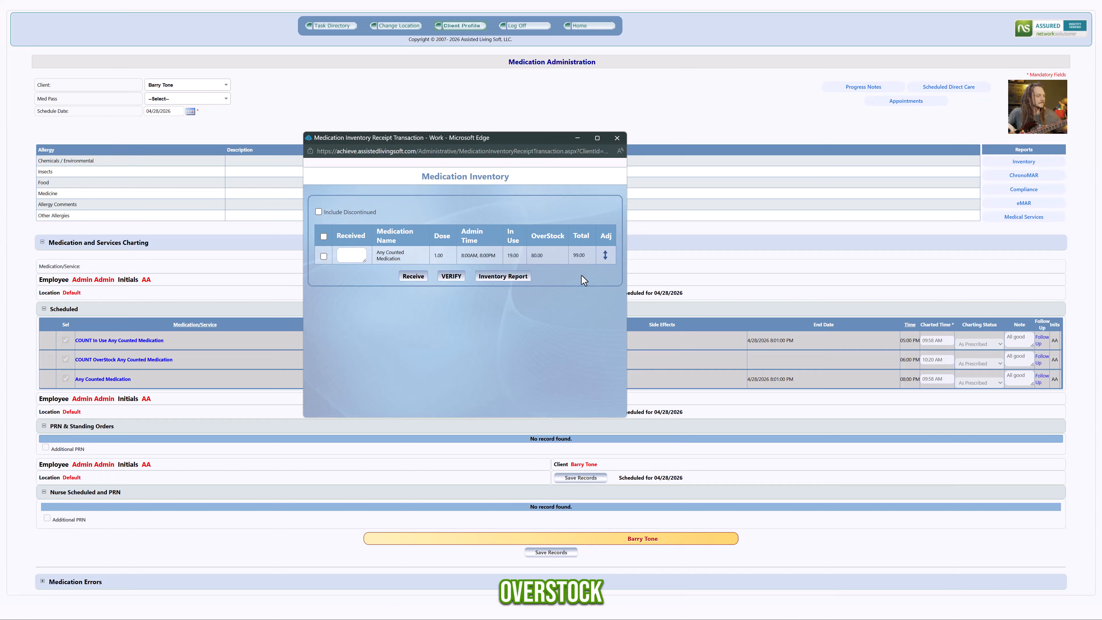
left_click(493, 282)
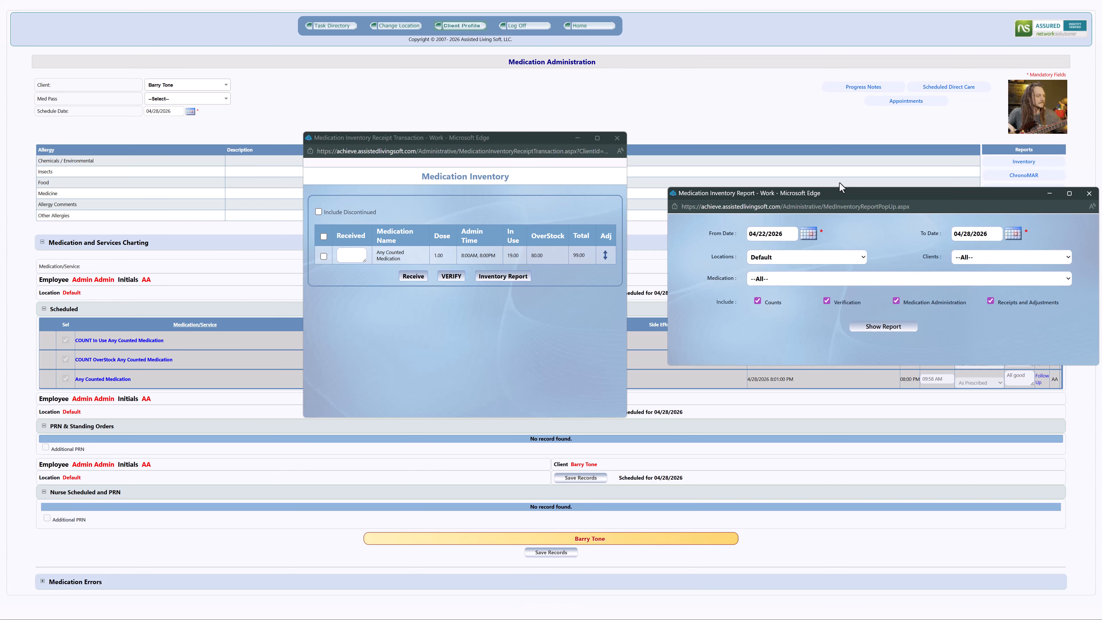
left_click_drag(803, 193, 369, 112)
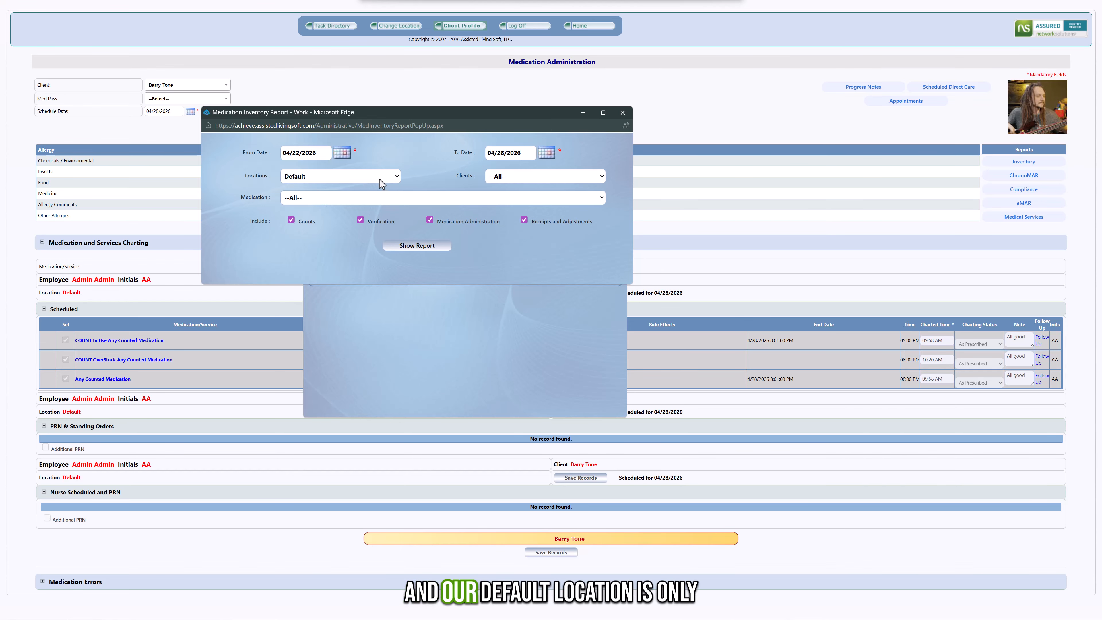
Filter the inventory report to the client and Any Counted Medication (04/28/2026 - 04/28/2026), generate it, and open the file in Excel.
left_click(513, 178)
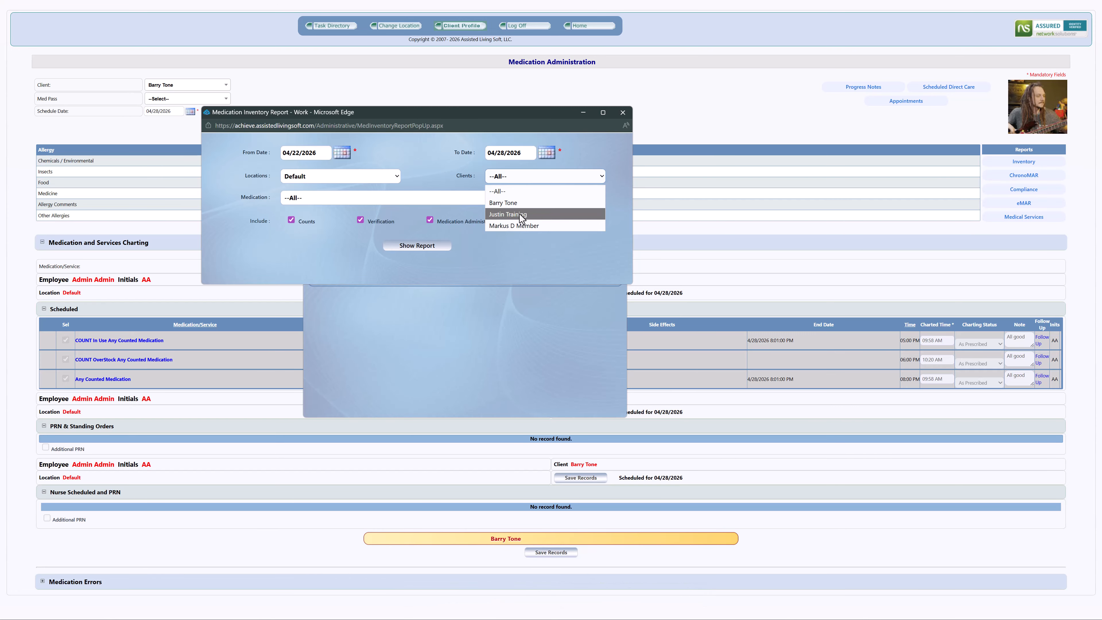
left_click(521, 205)
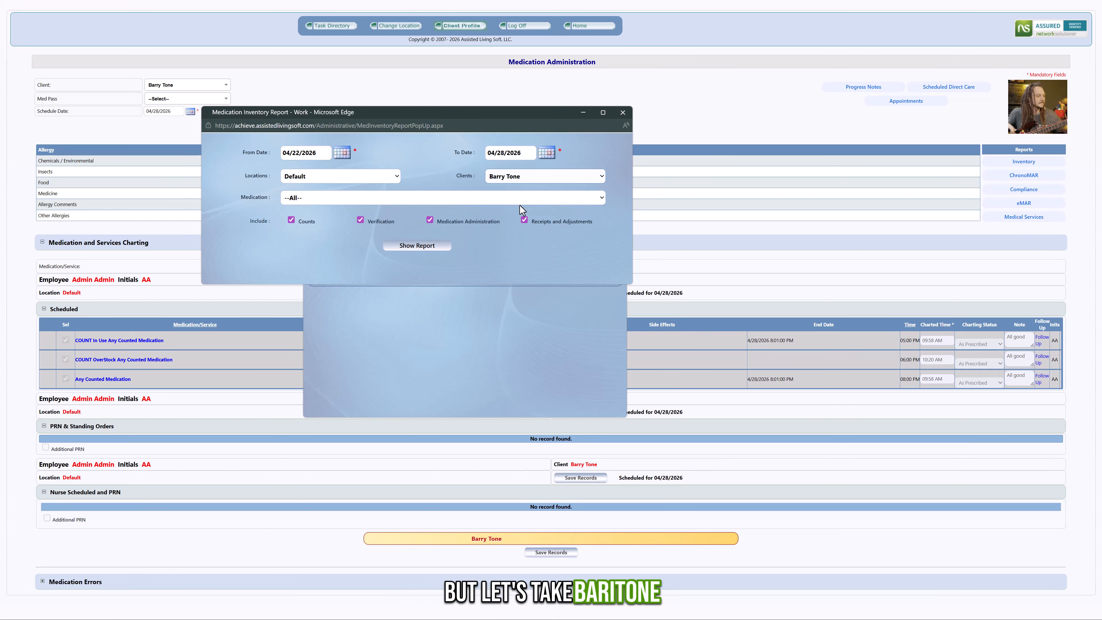
left_click(318, 199)
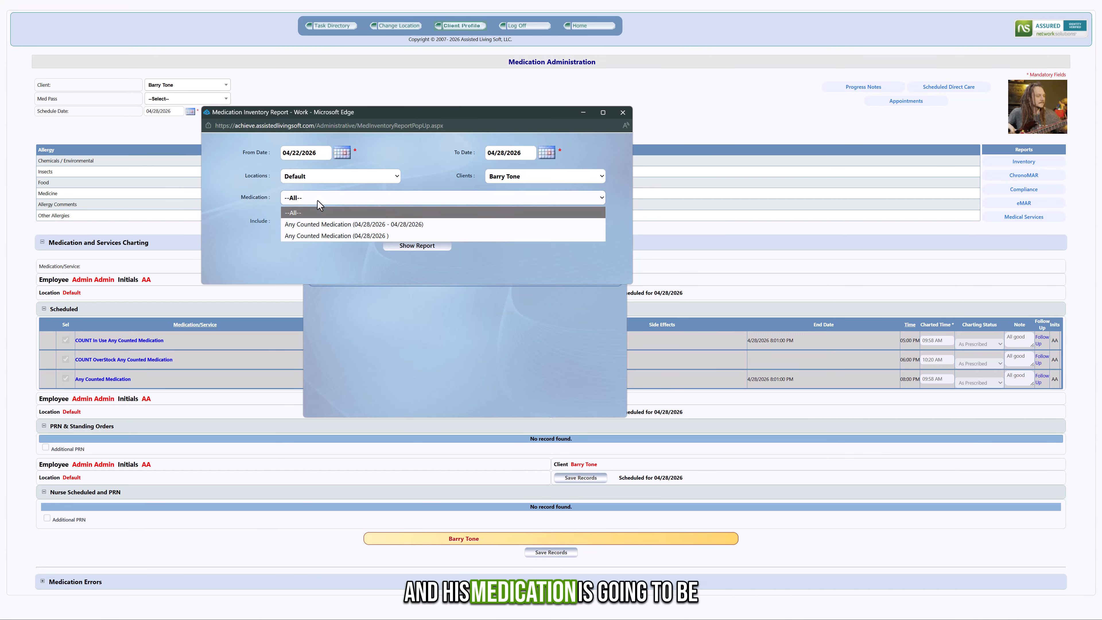
left_click(324, 227)
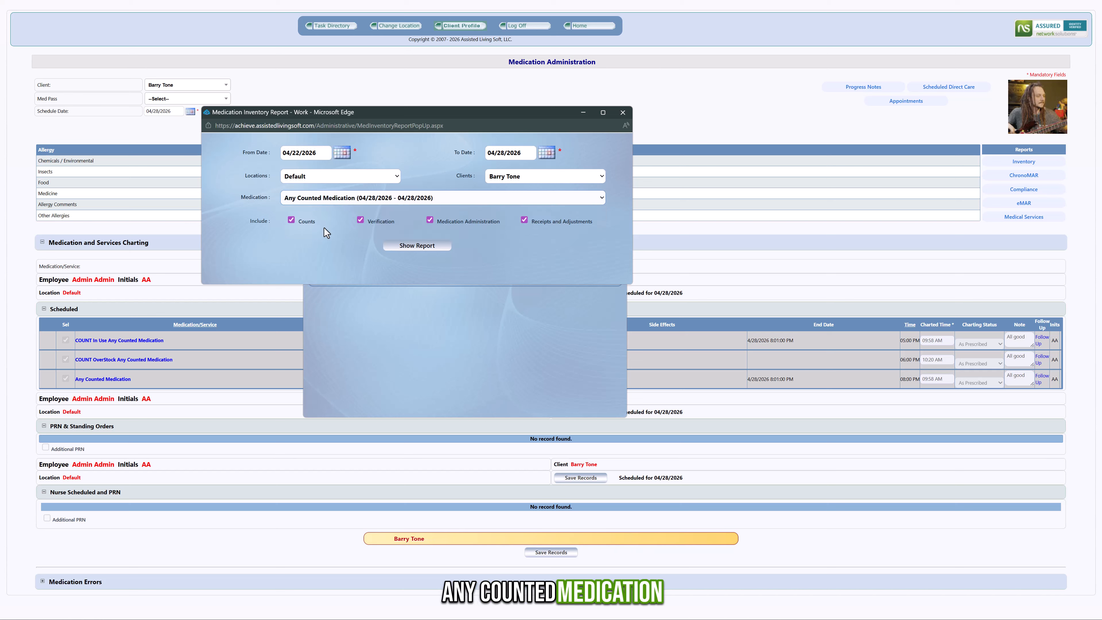
left_click(413, 250)
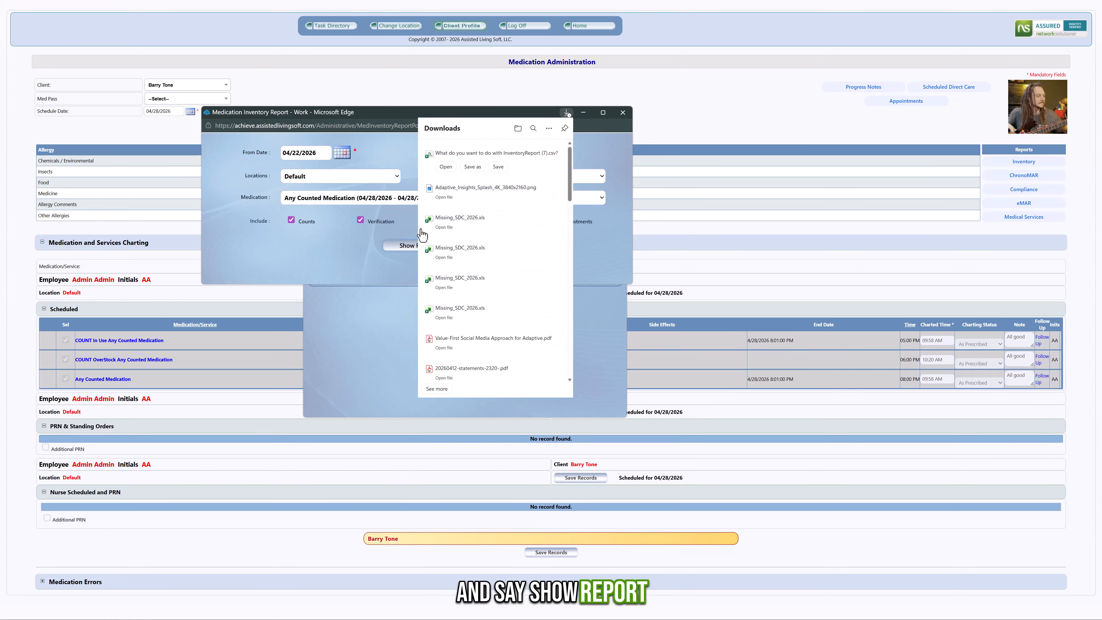
left_click(447, 167)
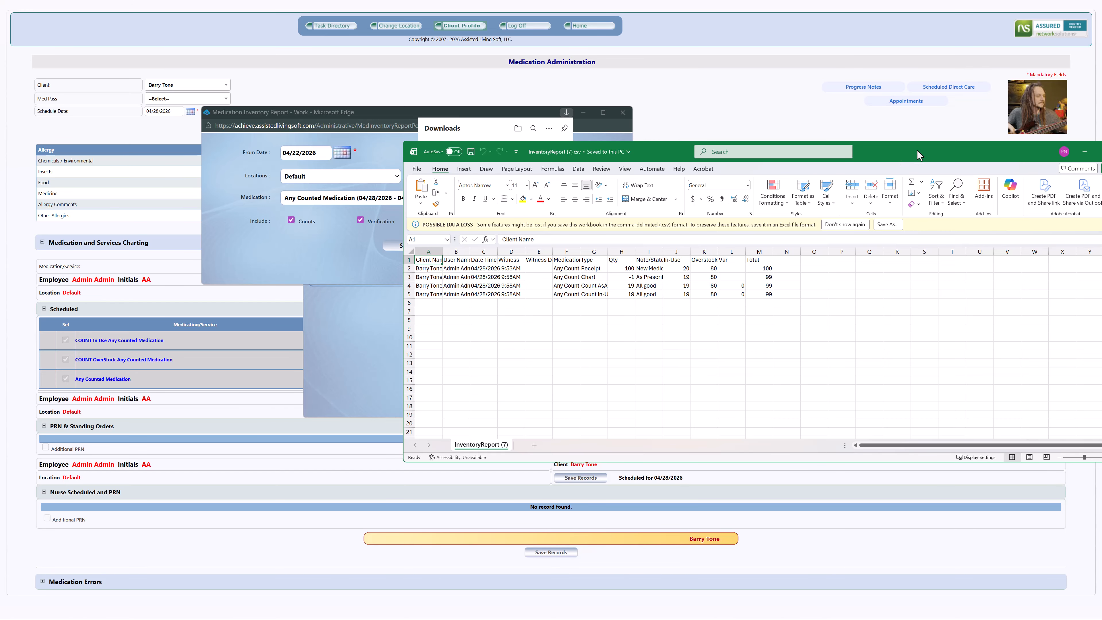
Enlarge the inventory report's window and widen the columns from Client Name through Witness Date Time to make them readable.
left_click_drag(917, 149, 669, 99)
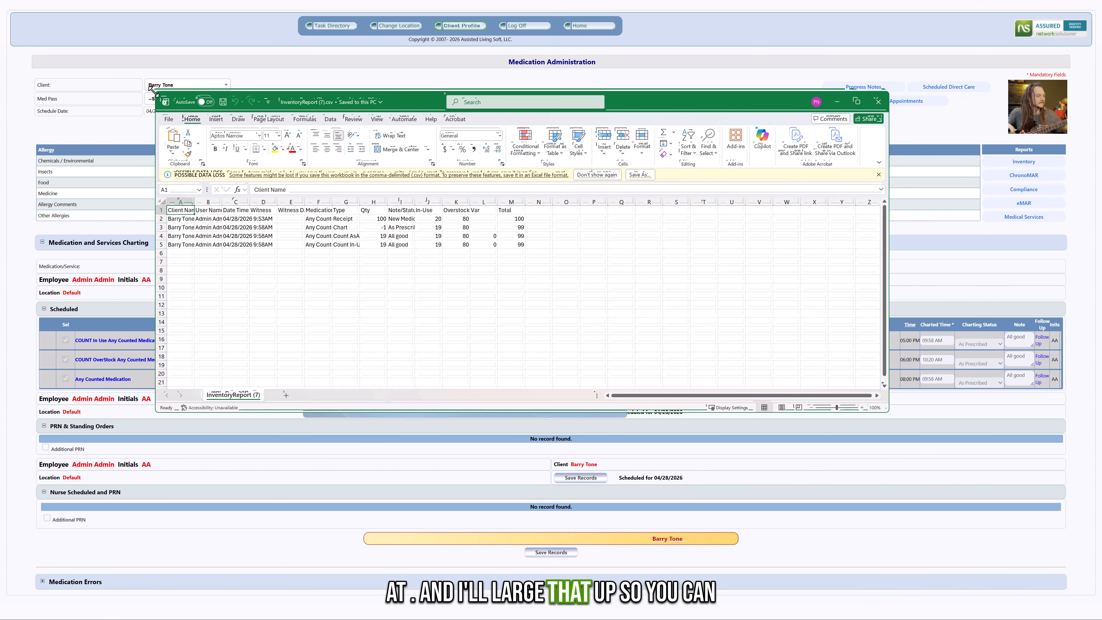
left_click_drag(151, 87, 82, 41)
left_click_drag(348, 50, 426, 113)
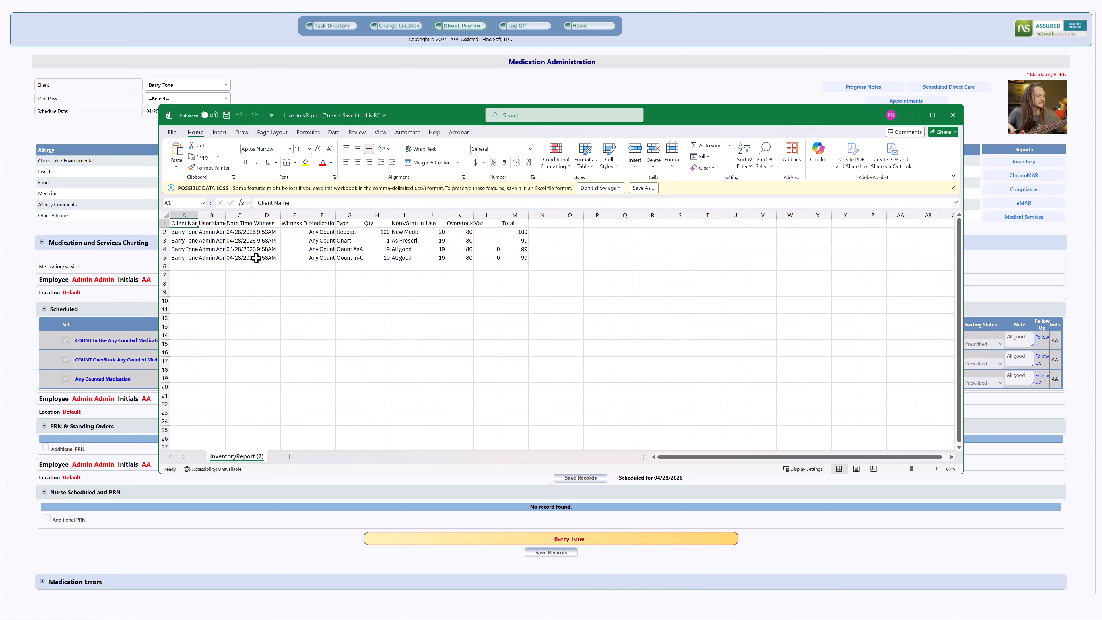
mouse_move(228, 214)
left_mouse_down()
mouse_move(252, 213)
mouse_move(218, 217)
left_mouse_up()
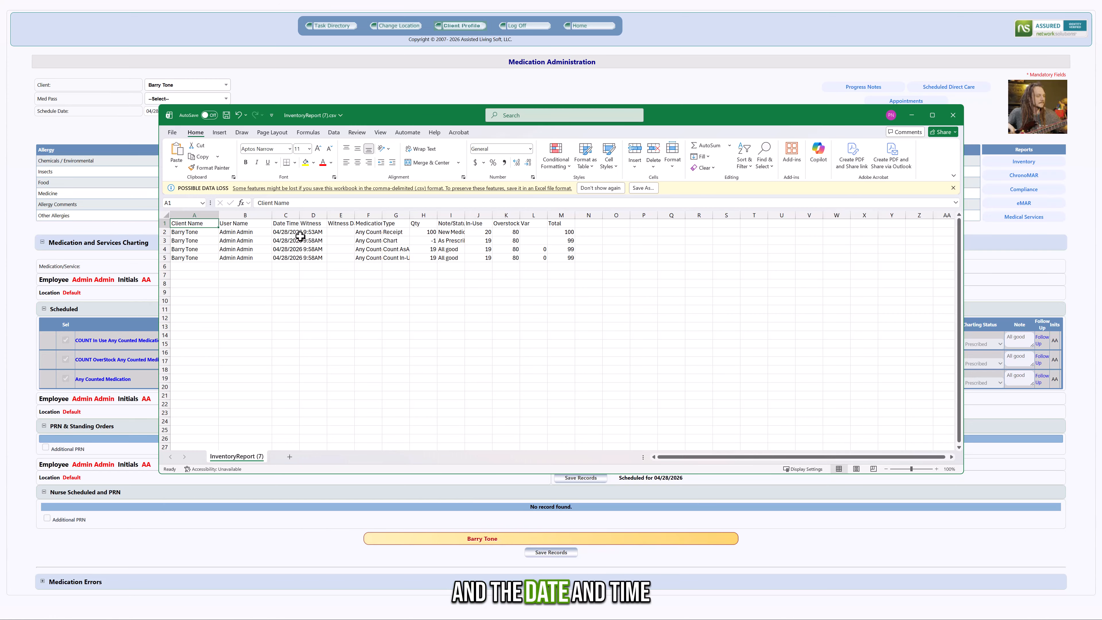
mouse_move(330, 215)
left_mouse_down()
mouse_move(342, 215)
mouse_move(327, 215)
left_mouse_up()
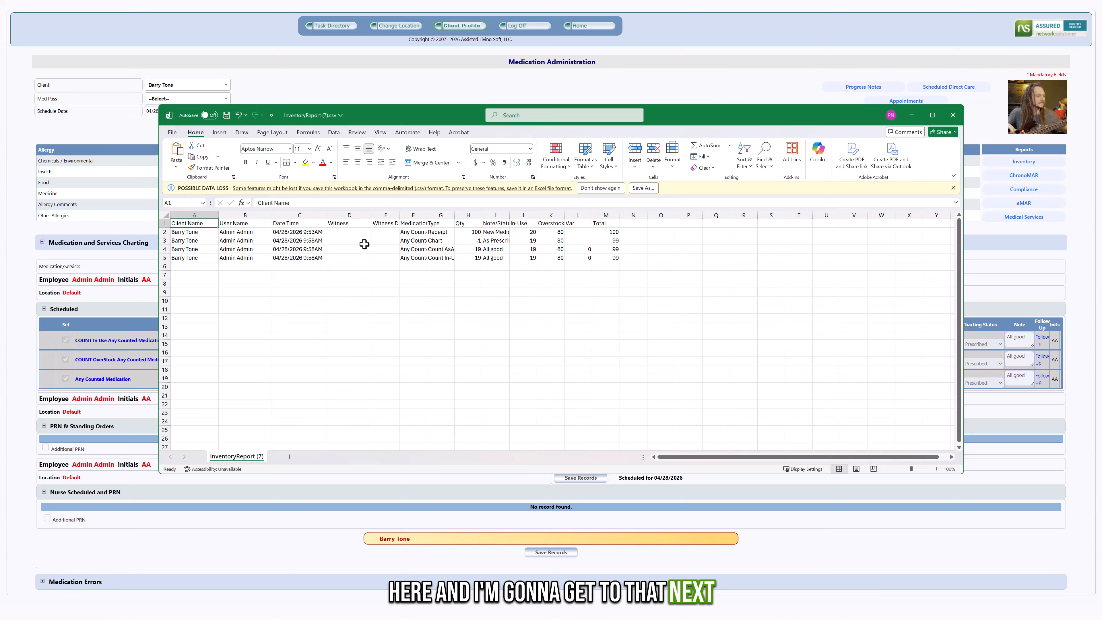
left_click_drag(371, 215, 415, 214)
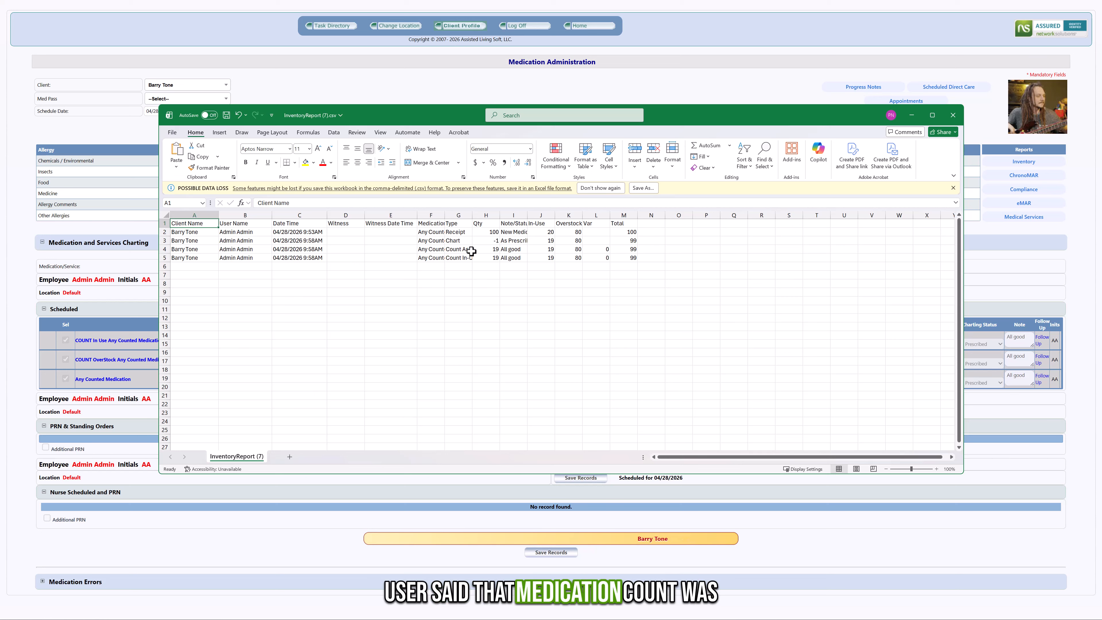
Examine the report's count notes and the variance of the in-use count, and close the spreadsheet.
left_click(517, 250)
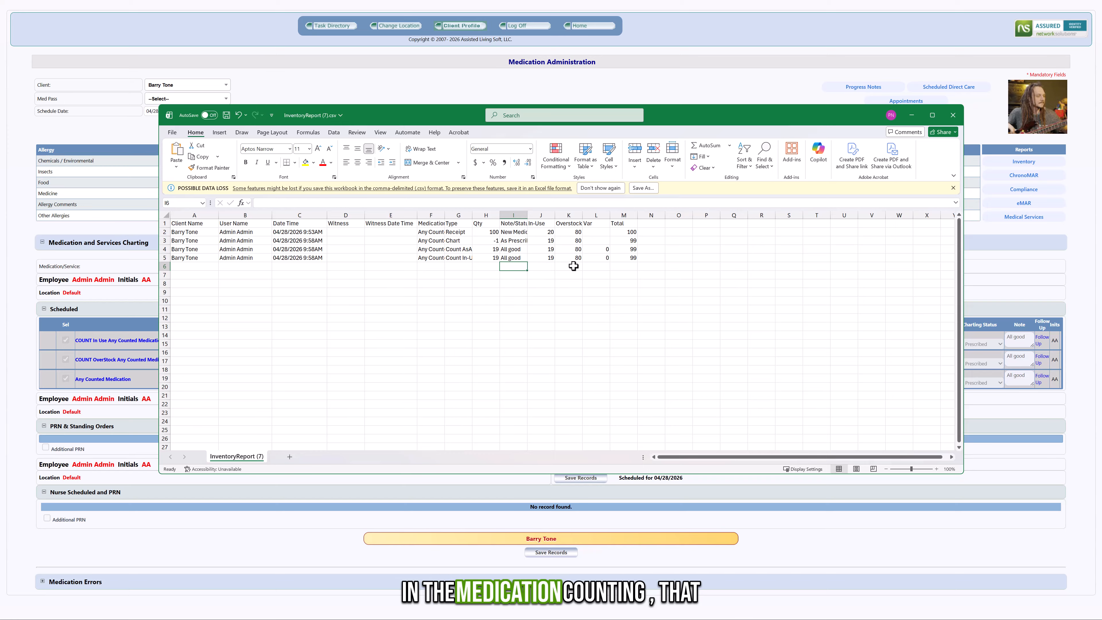
left_click(598, 259)
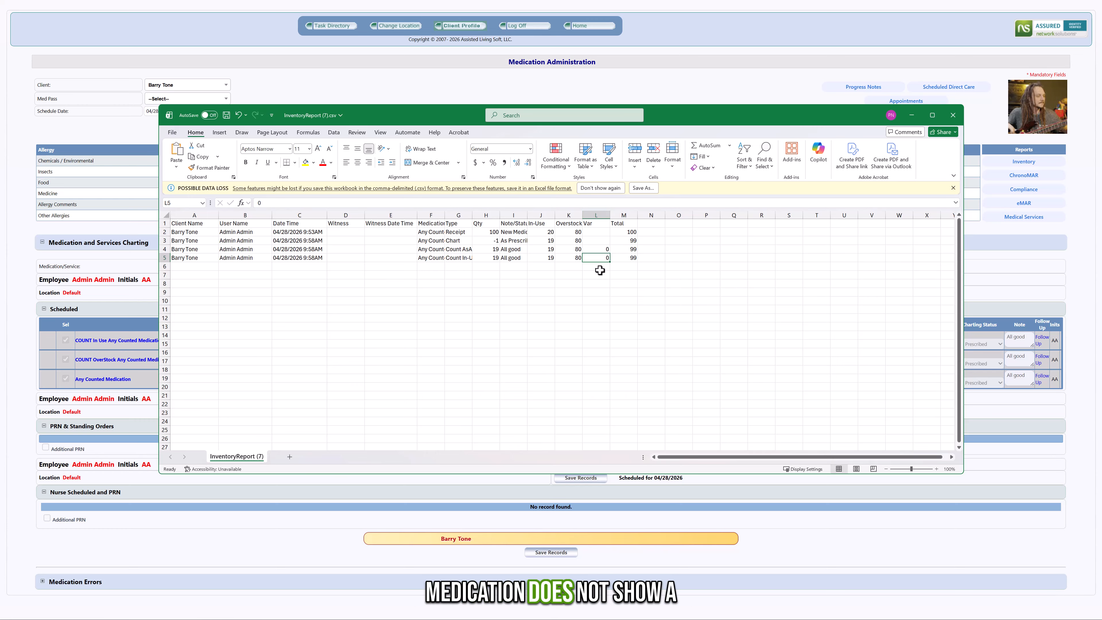
left_click(953, 116)
left_click(628, 357)
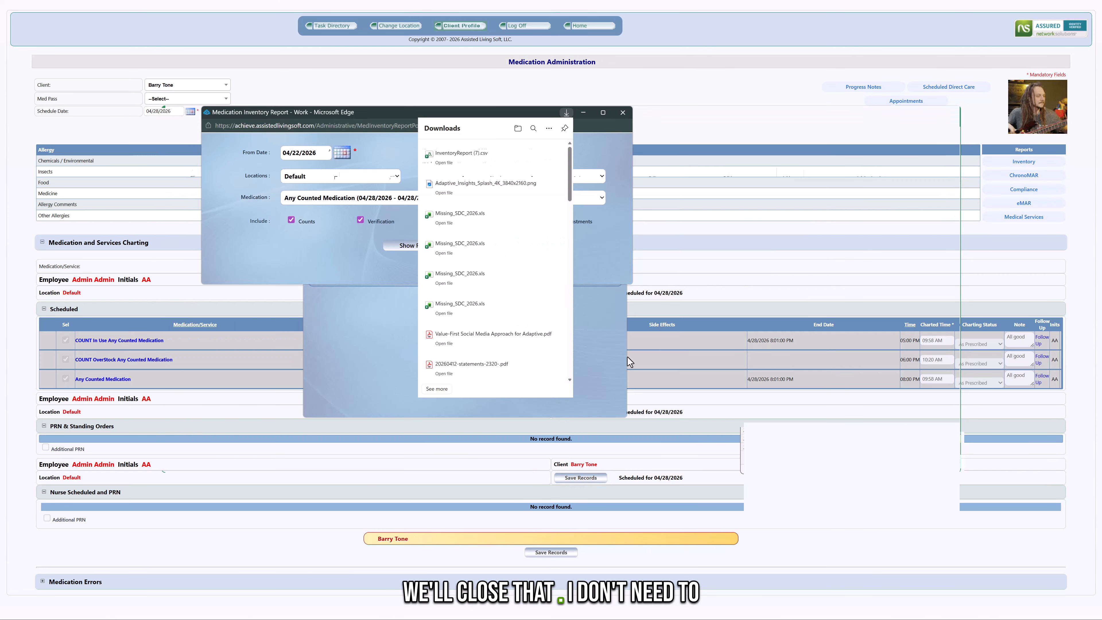
Enable Witness Count for Medication Inventory under Medication Counting Preference in the Company Preferences and save it.
left_click(722, 111)
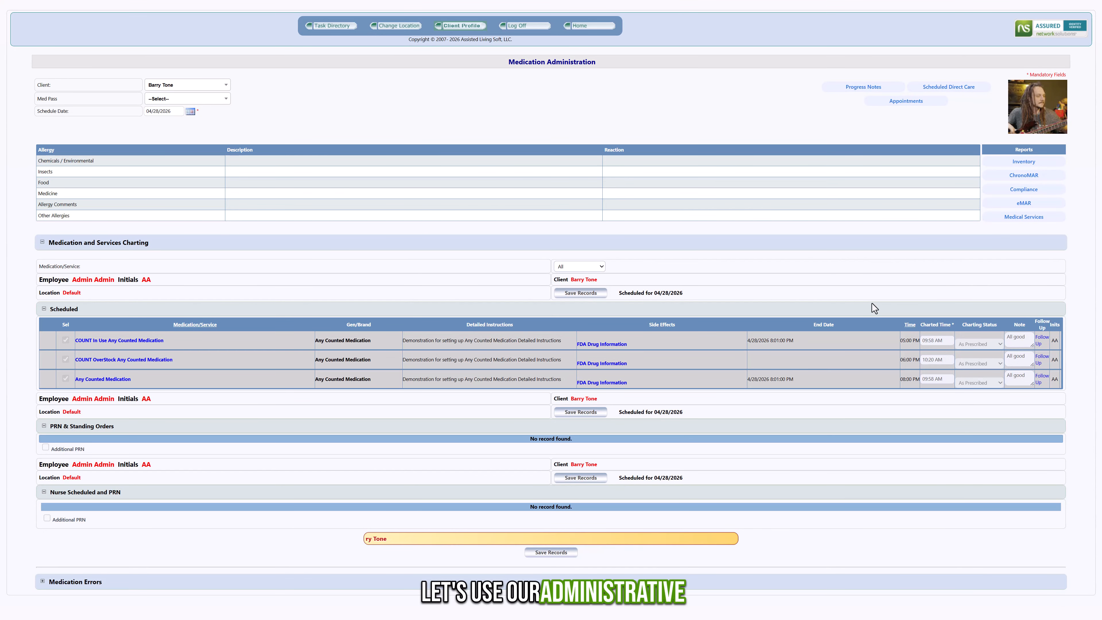
mouse_move(332, 26)
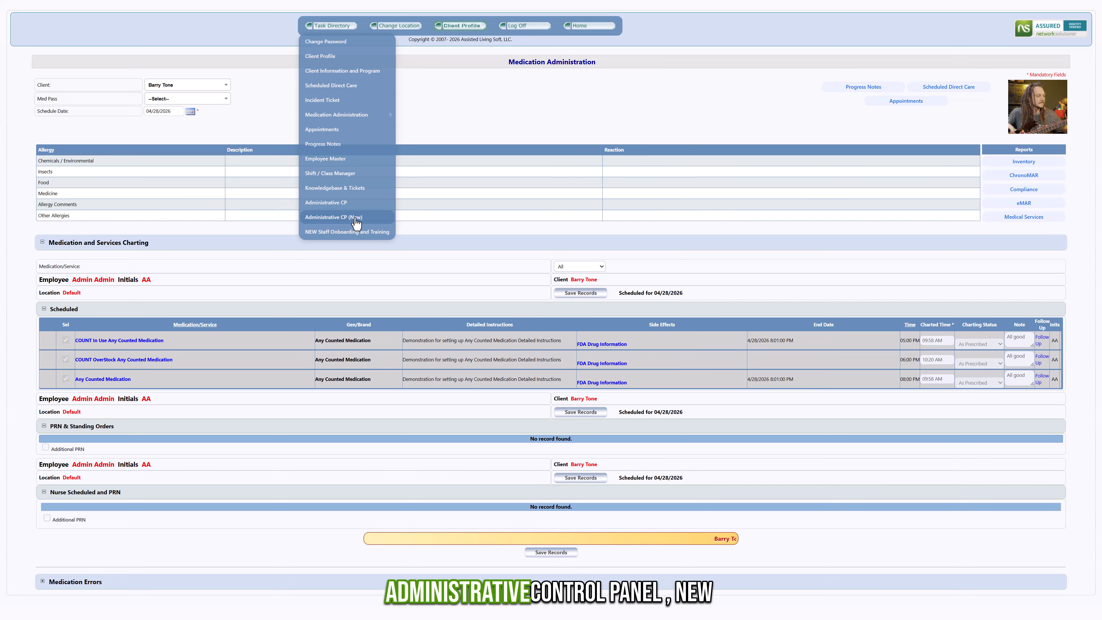
left_click(356, 217)
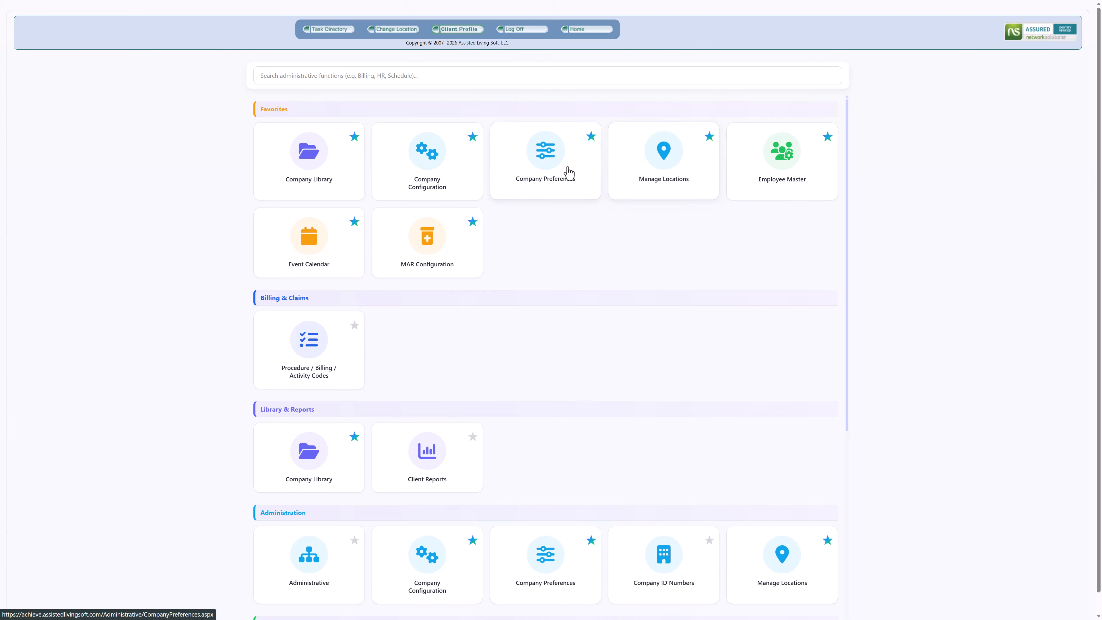
left_click(546, 164)
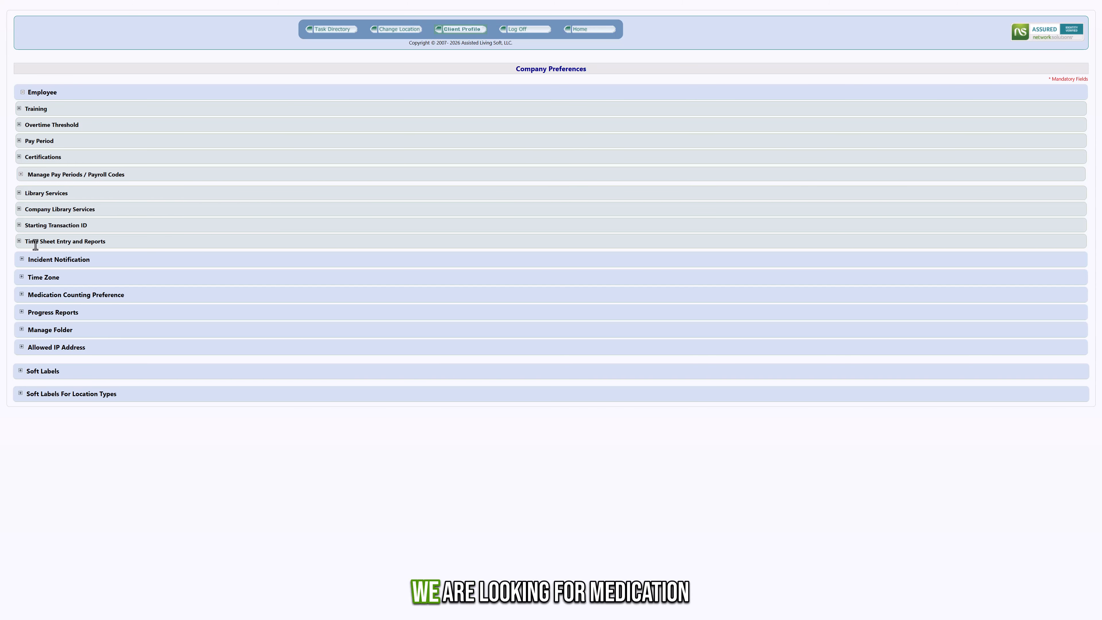
left_click(21, 294)
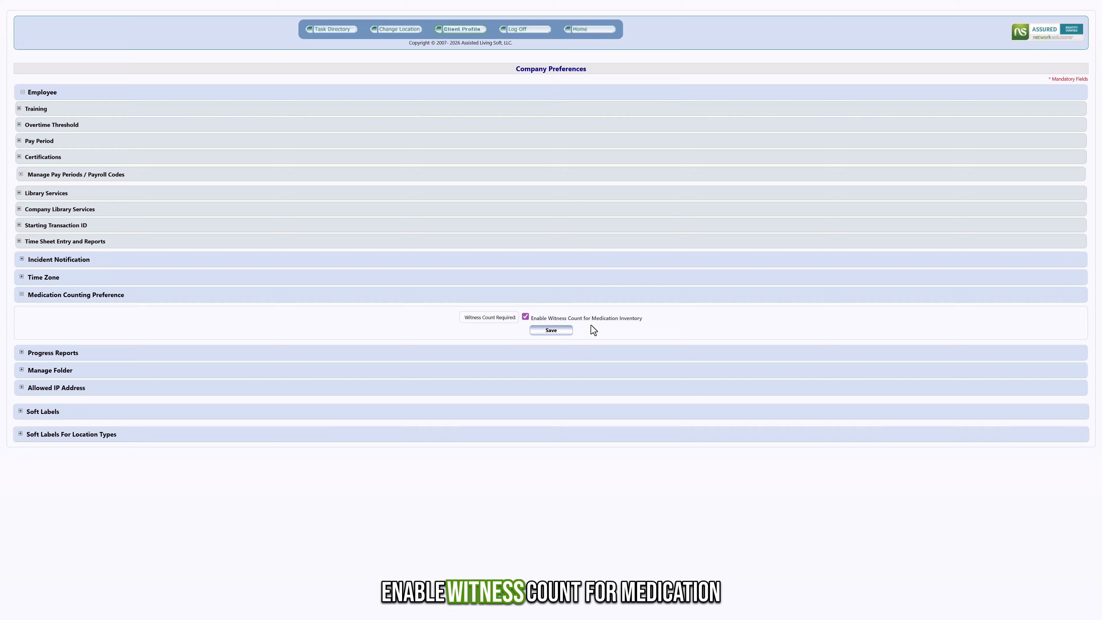
left_click(560, 330)
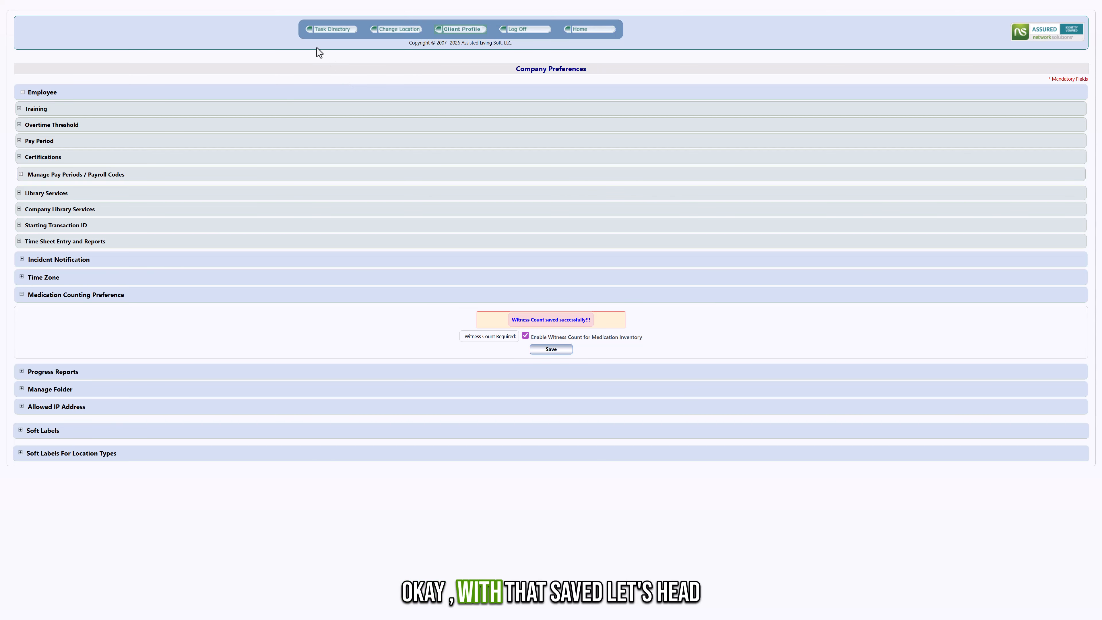
Return to the home page, dismiss the reminders, and open the first client's Medication Admin with the schedule date 04/29/2026.
left_click(593, 31)
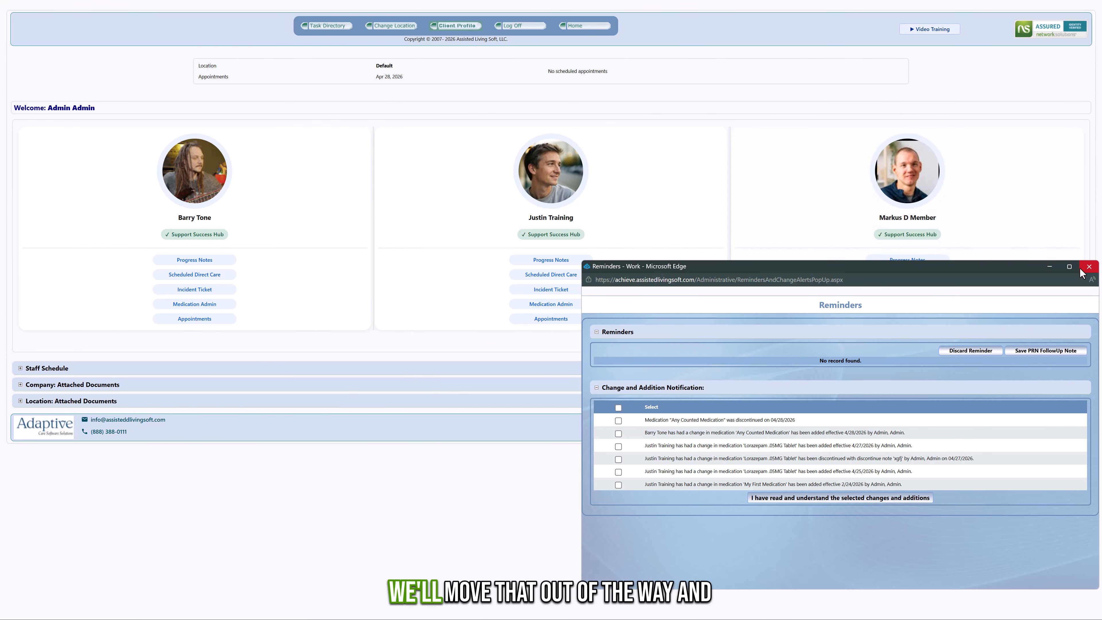
left_click(1090, 266)
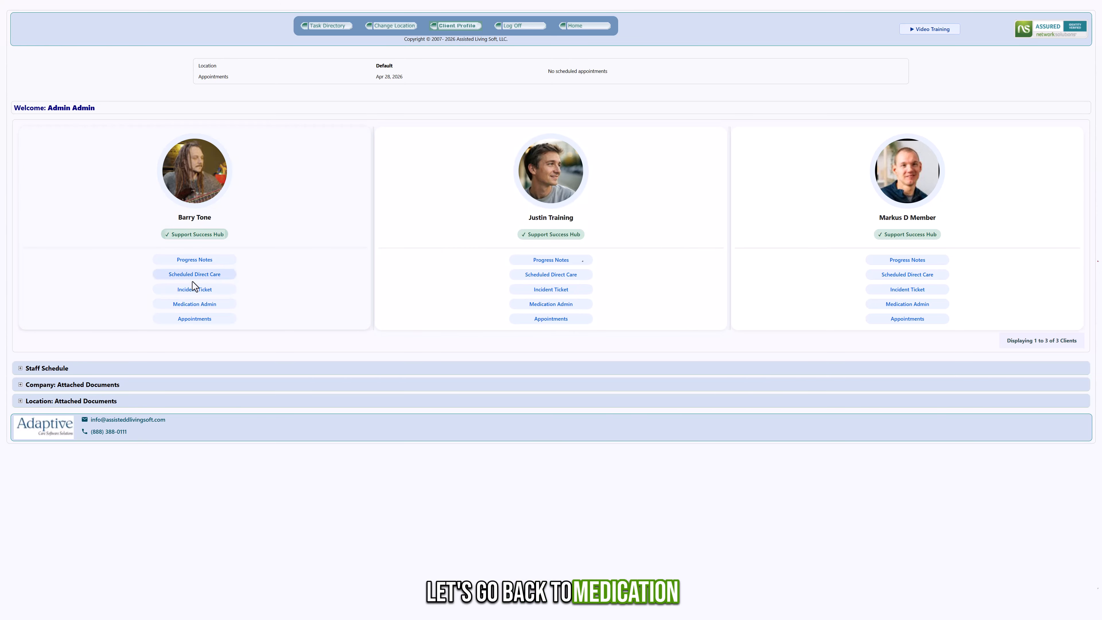
left_click(189, 305)
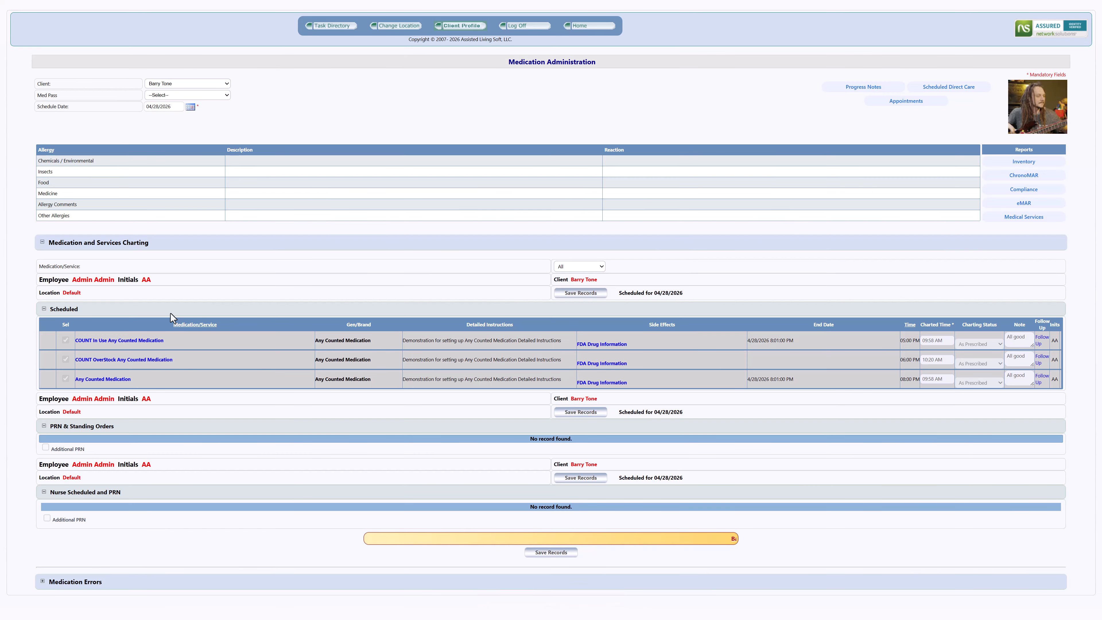
left_click(190, 111)
left_click(205, 182)
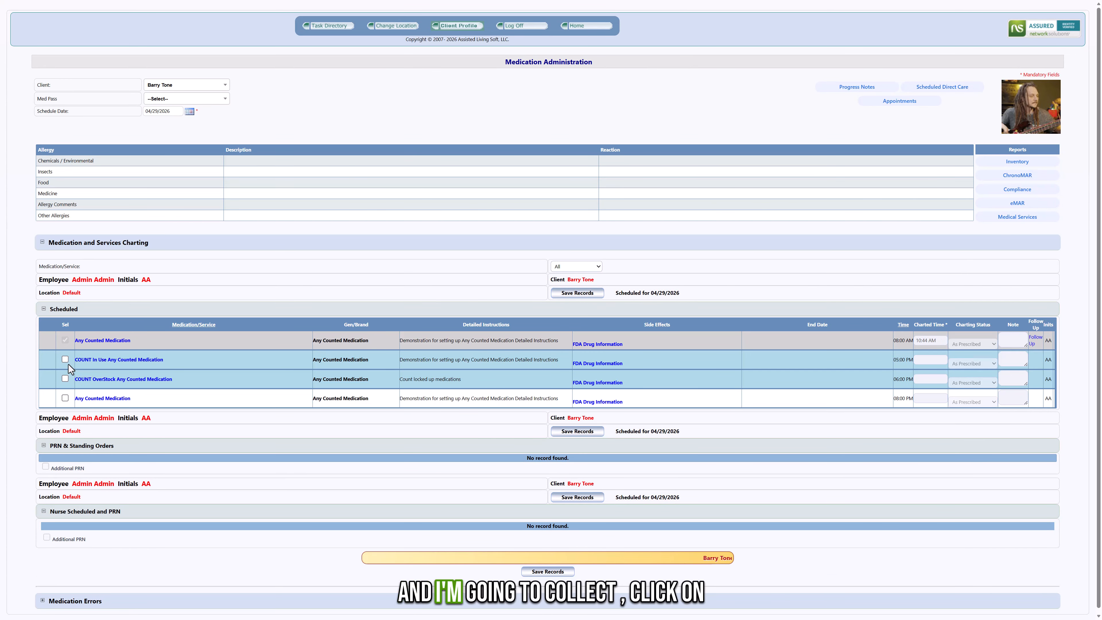
Select the 05:00 PM COUNT In Use Any Counted Medication entry and move its inventory count window clear of the charting rows.
mouse_move(65, 362)
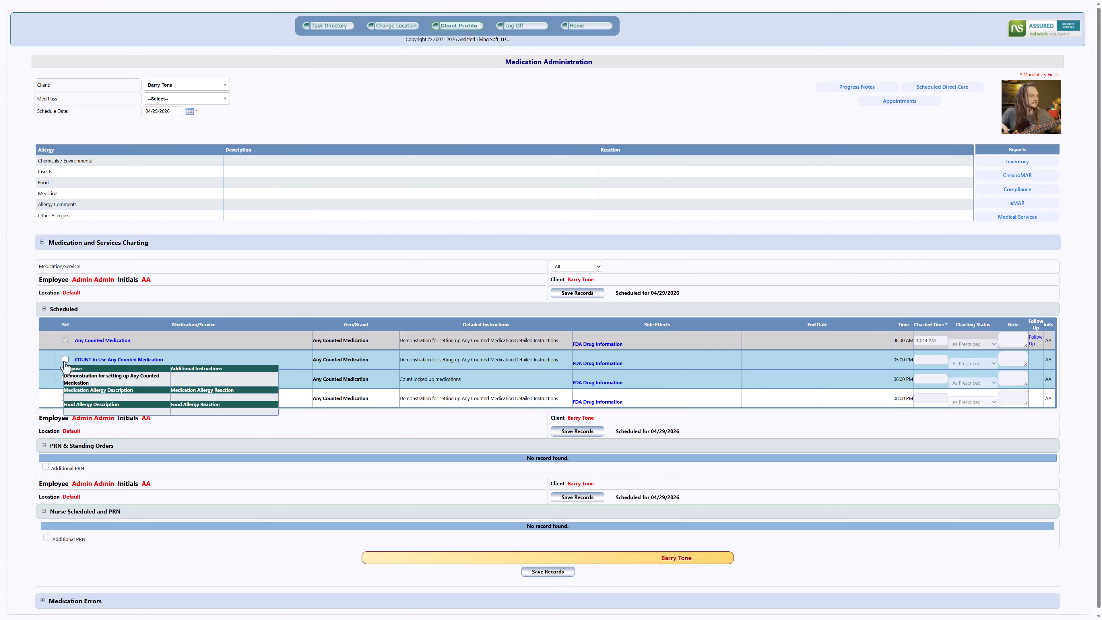
left_click(65, 361)
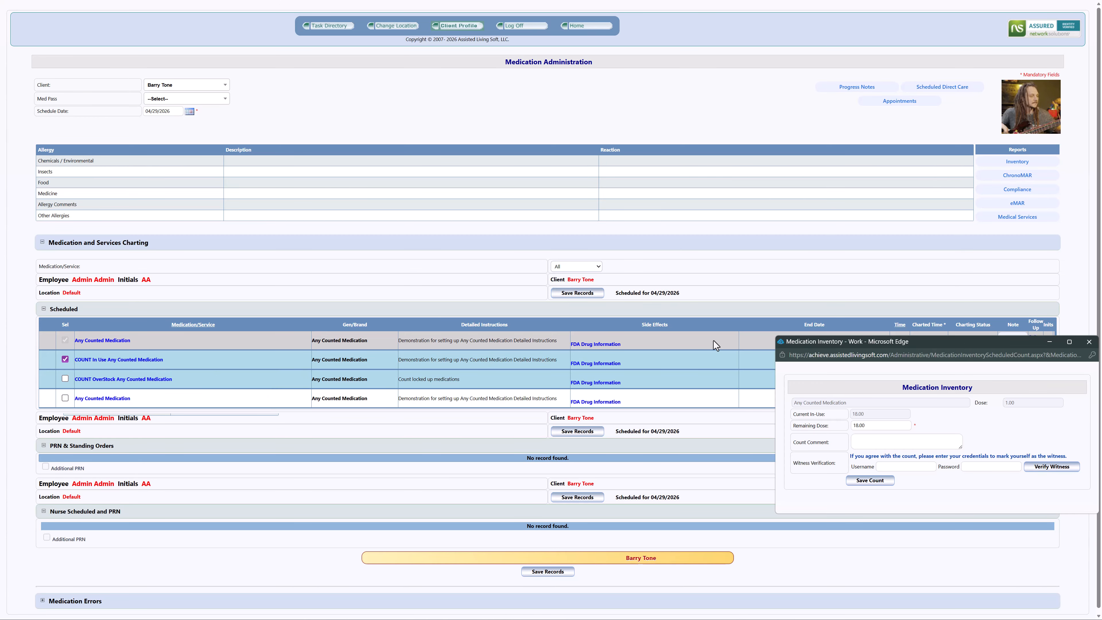
left_click_drag(889, 340, 378, 142)
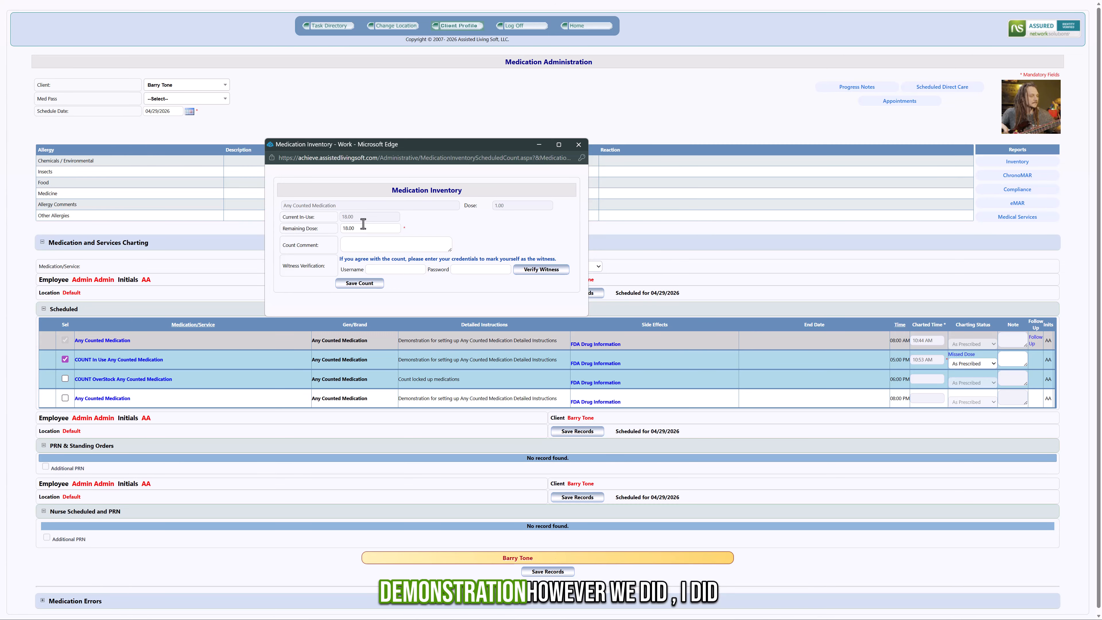
left_click(356, 248)
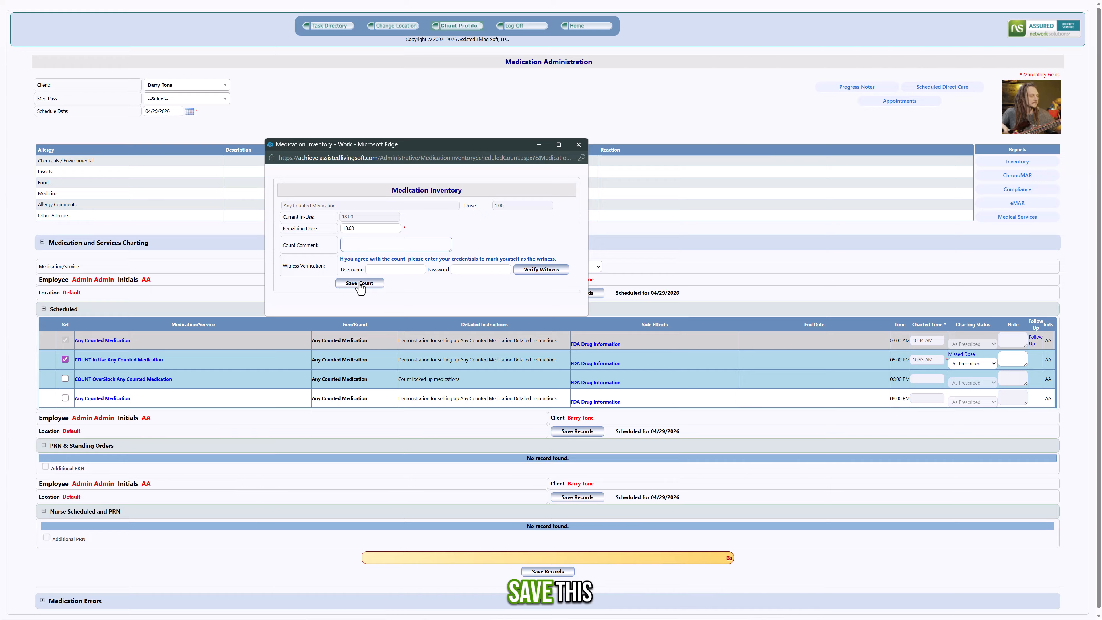
Enter the witness's username and account password, verify the witness, and save the in-use count.
left_click(384, 270)
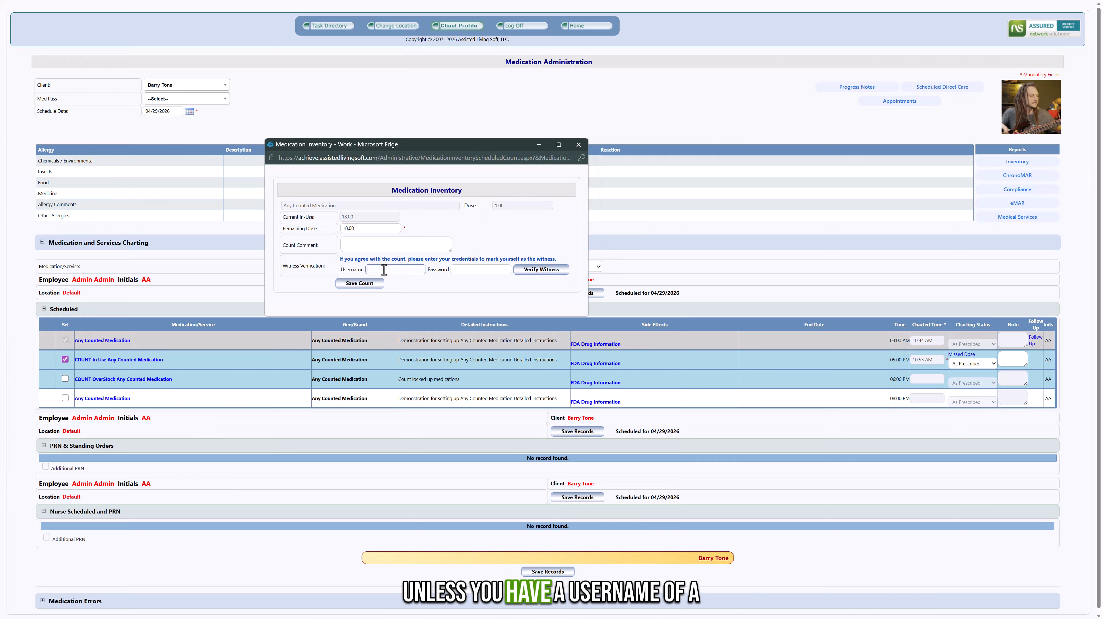
type("H")
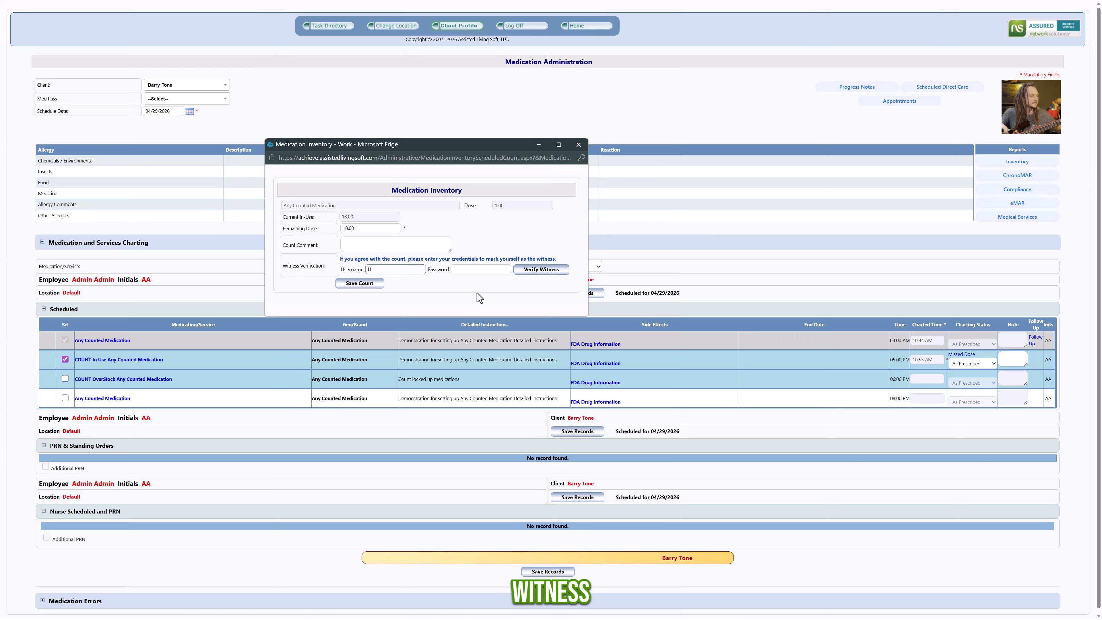
type("uey")
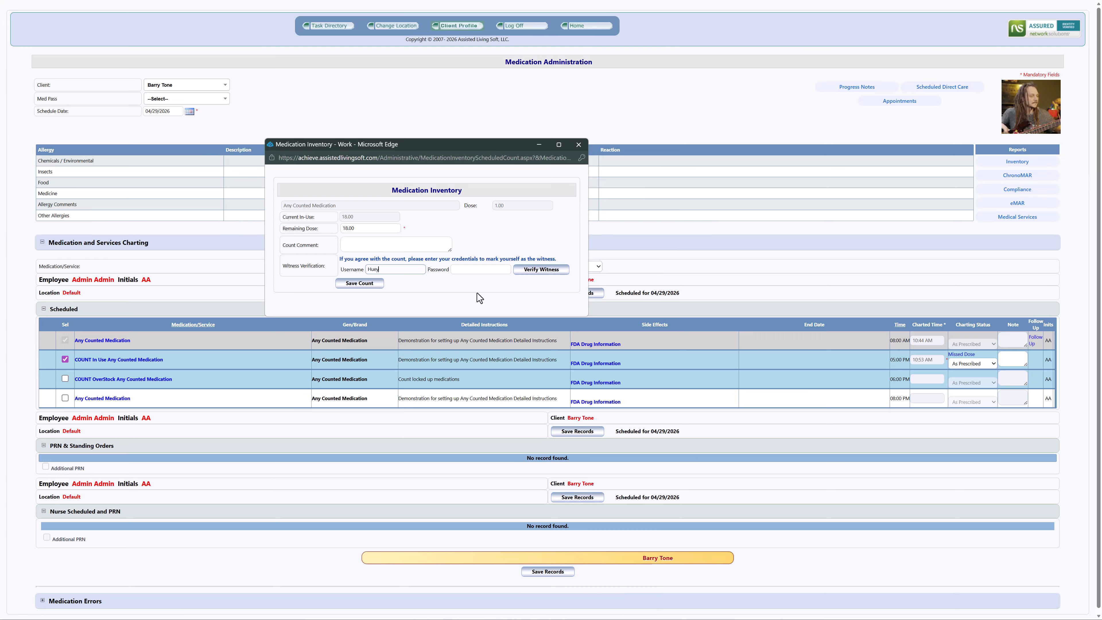
left_click(497, 270)
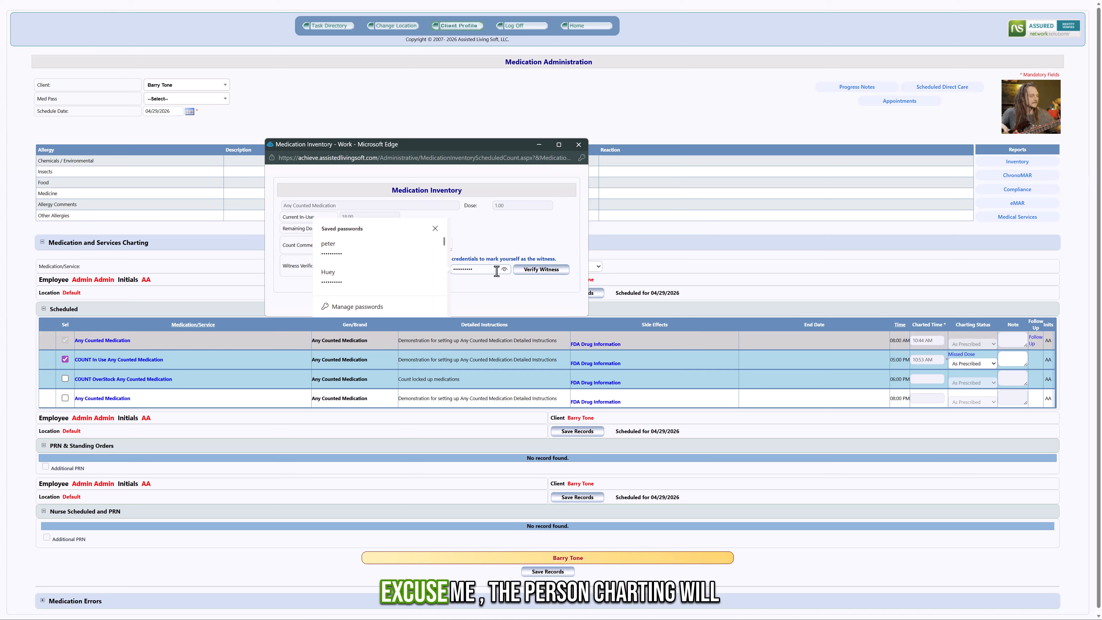
left_click(523, 233)
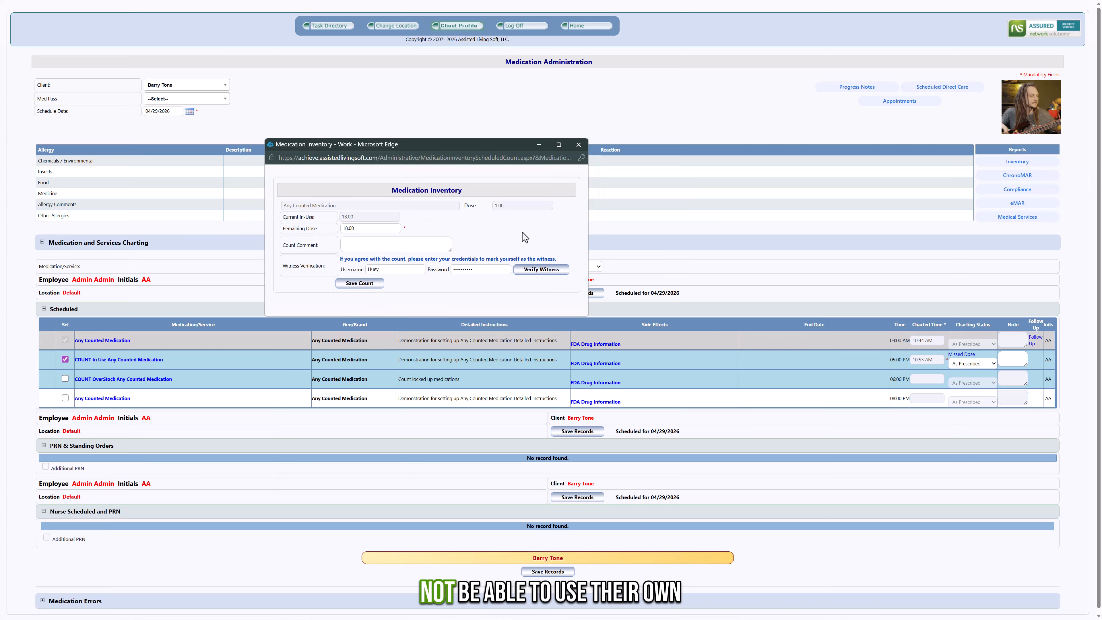
left_click(542, 270)
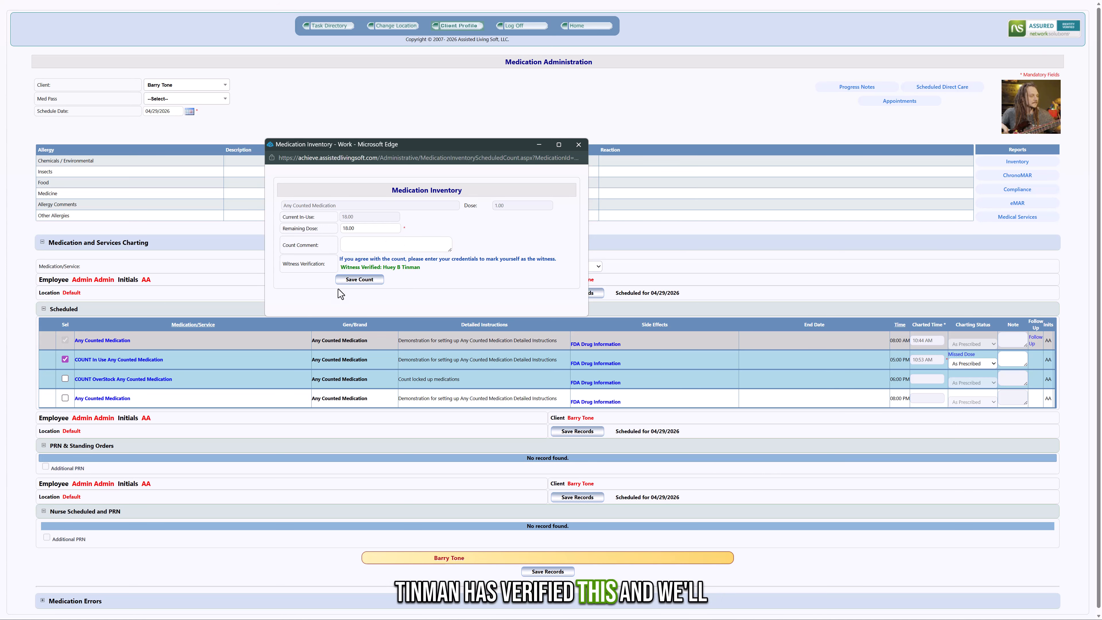
left_click(357, 280)
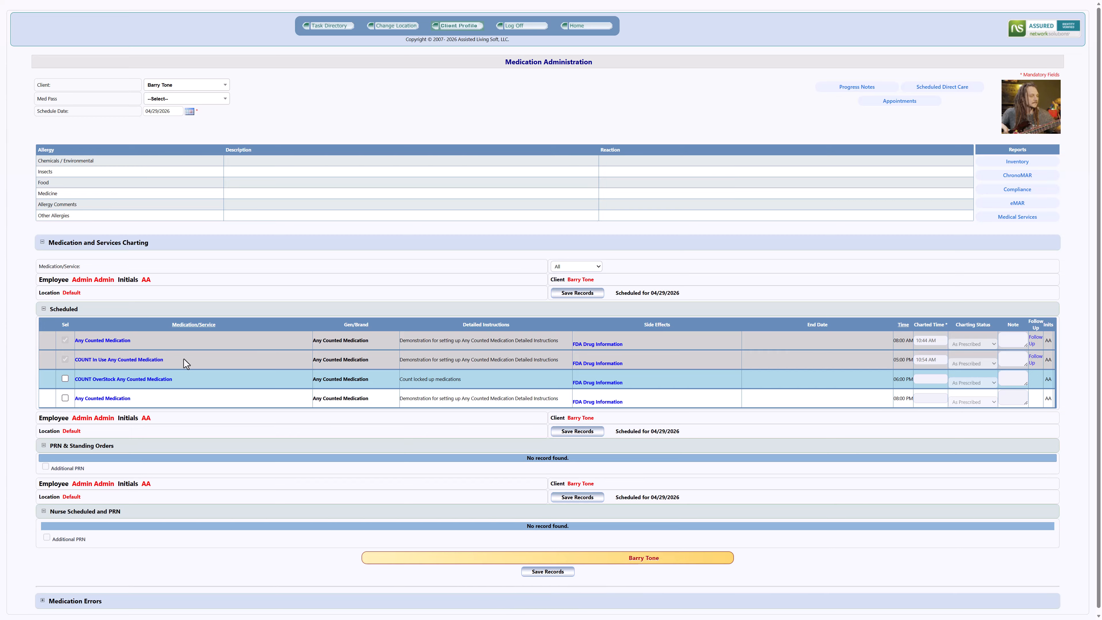
Set the schedule date to 04/30/2026 and open the 08:00 AM Any Counted Medication dose count to check its witness requirement.
left_click(190, 113)
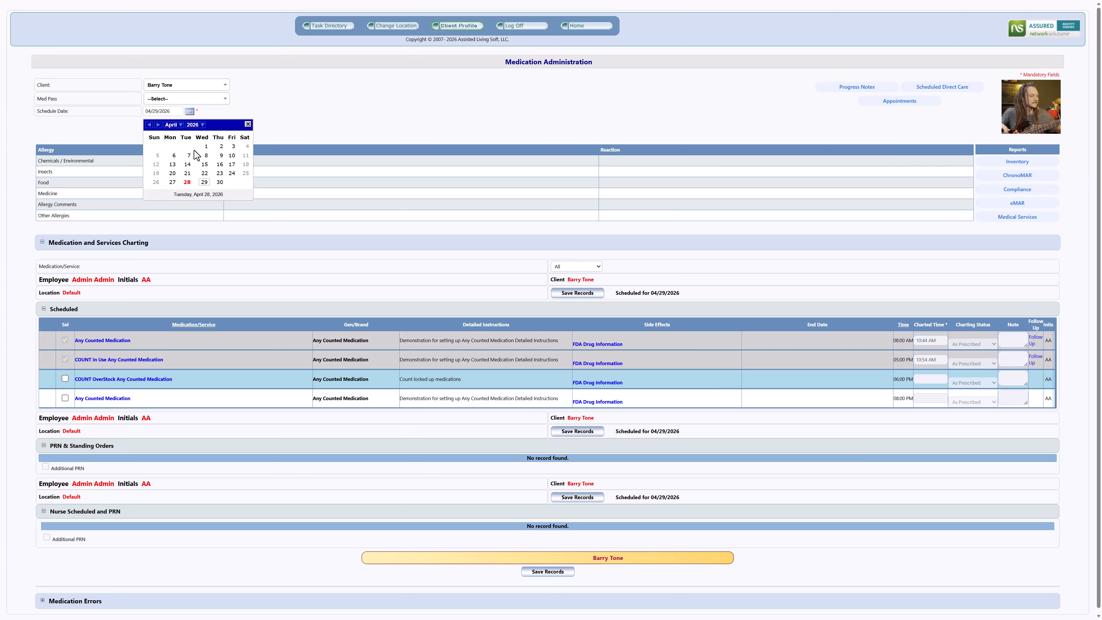
left_click(207, 184)
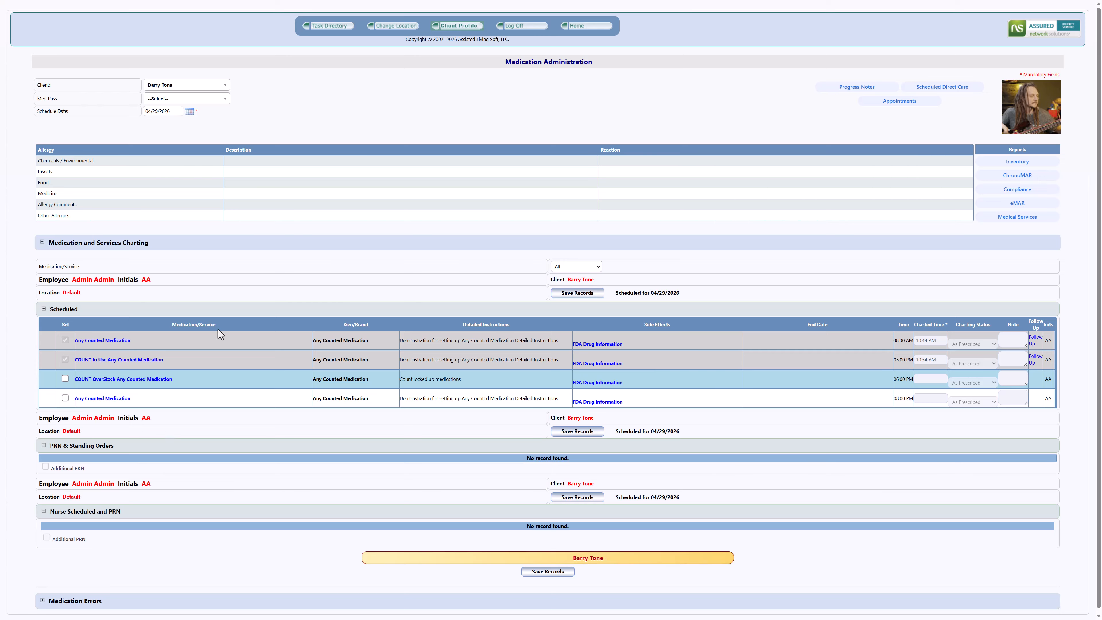
left_click(189, 112)
left_click(220, 182)
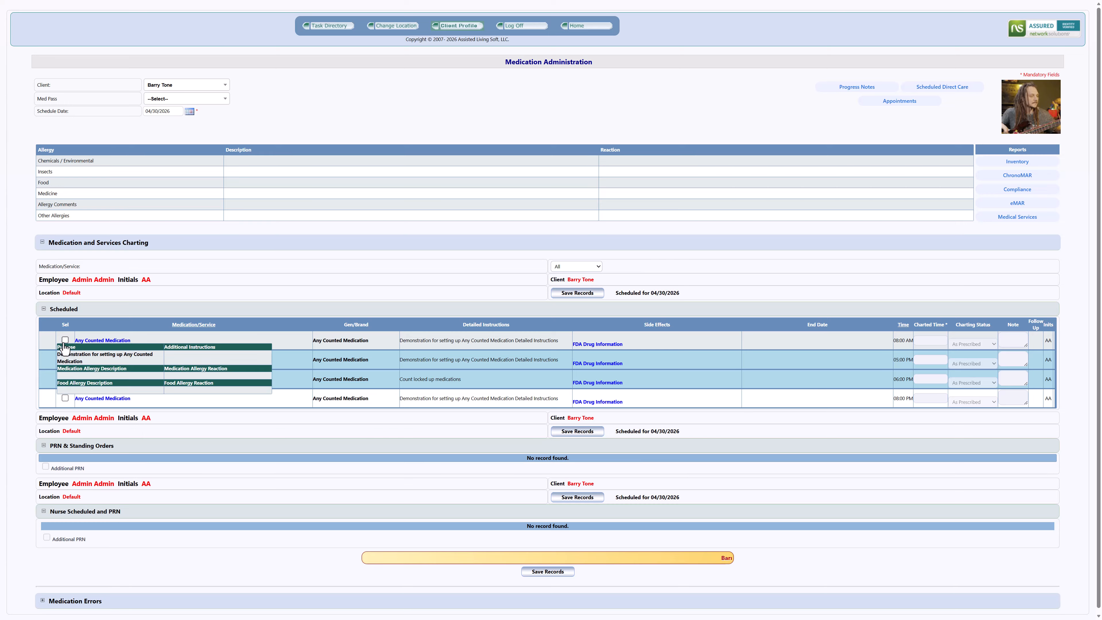
left_click(65, 341)
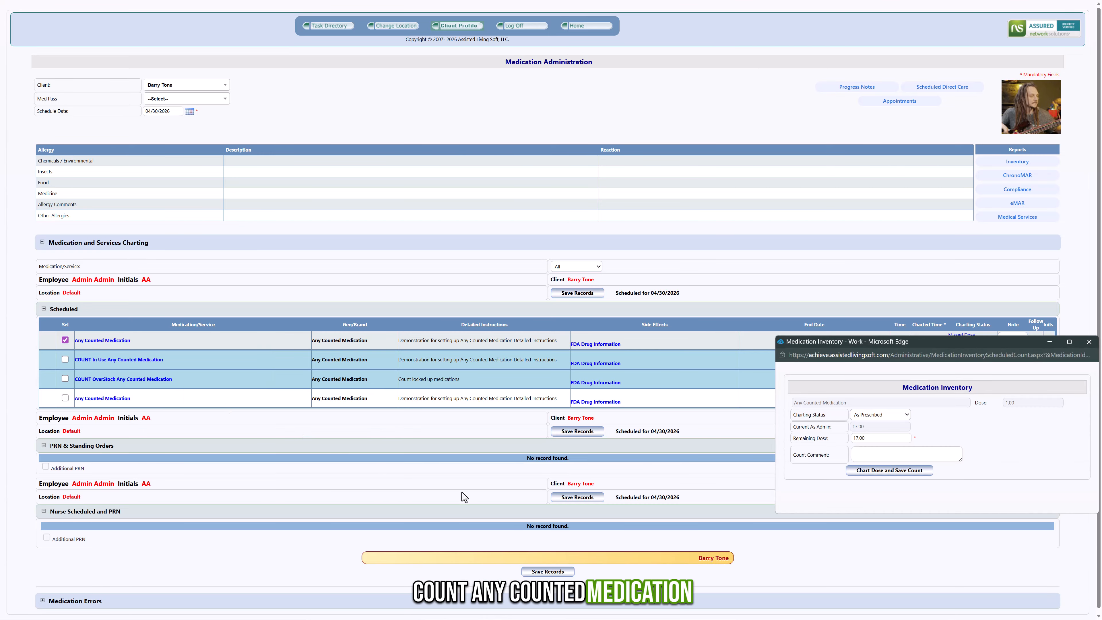
left_click_drag(916, 339, 396, 145)
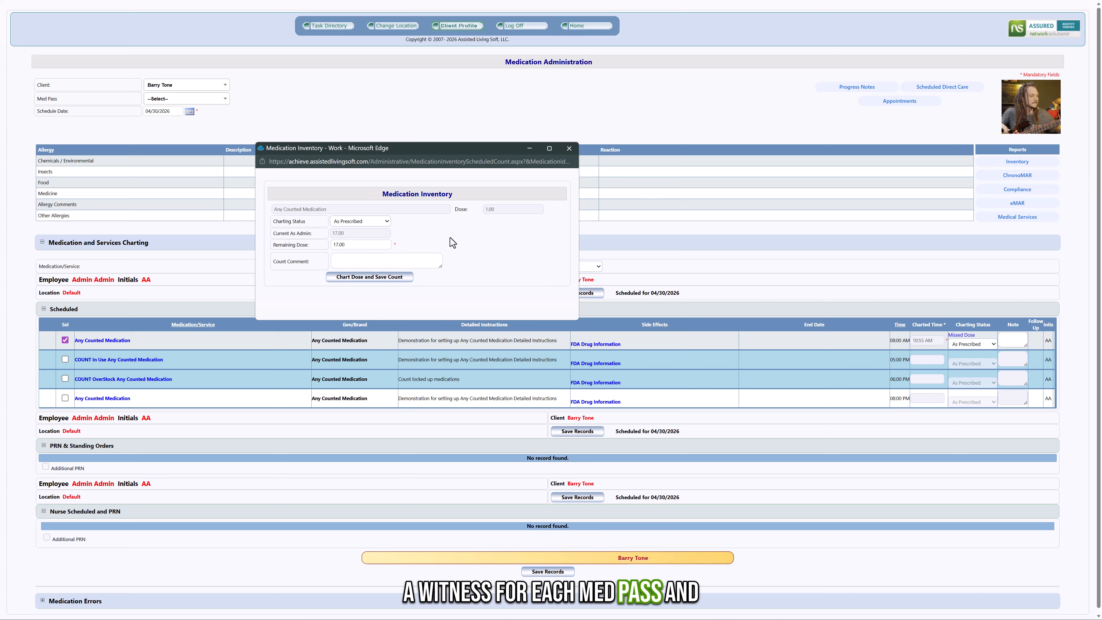
left_click_drag(490, 149, 546, 117)
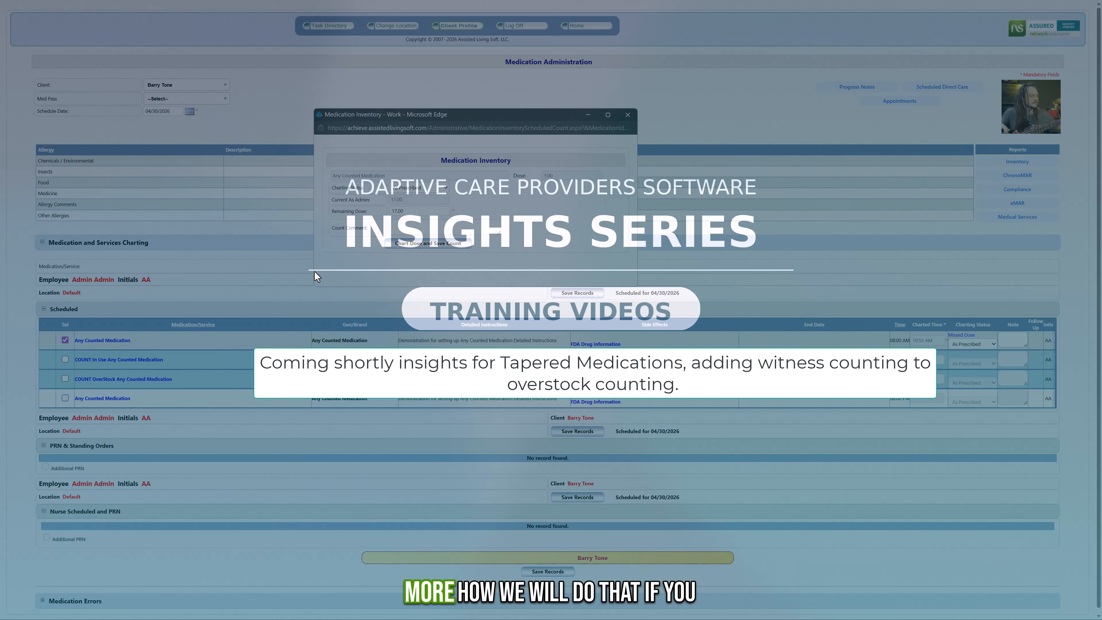